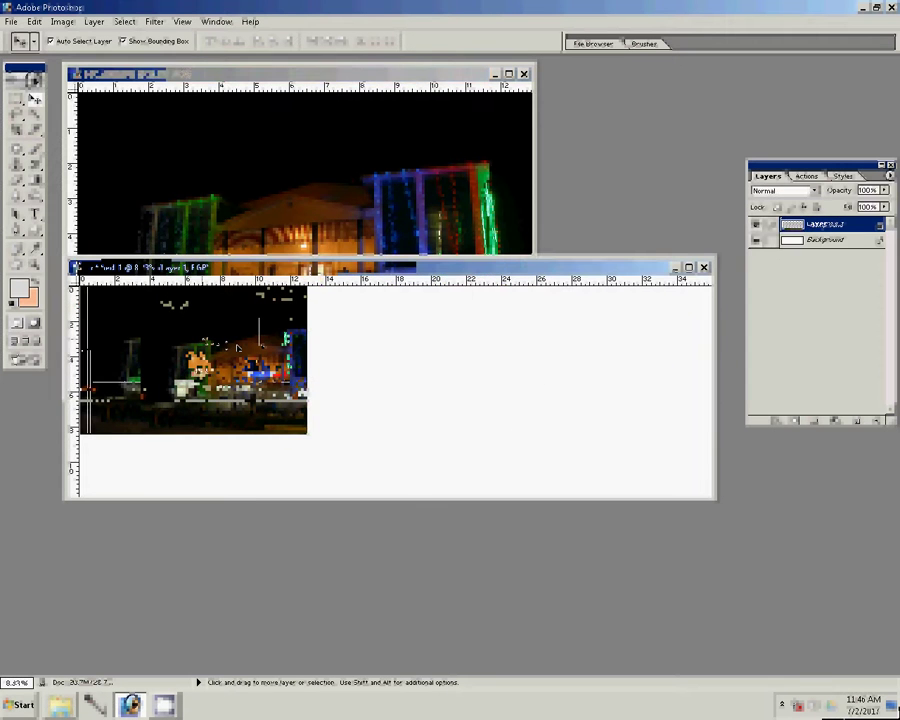
Scale the pasted night building photo to about 140% so it fills the canvas's left half.
{"action": "left_click_drag", "start_coordinate": [312, 438], "coordinate": [403, 503]}
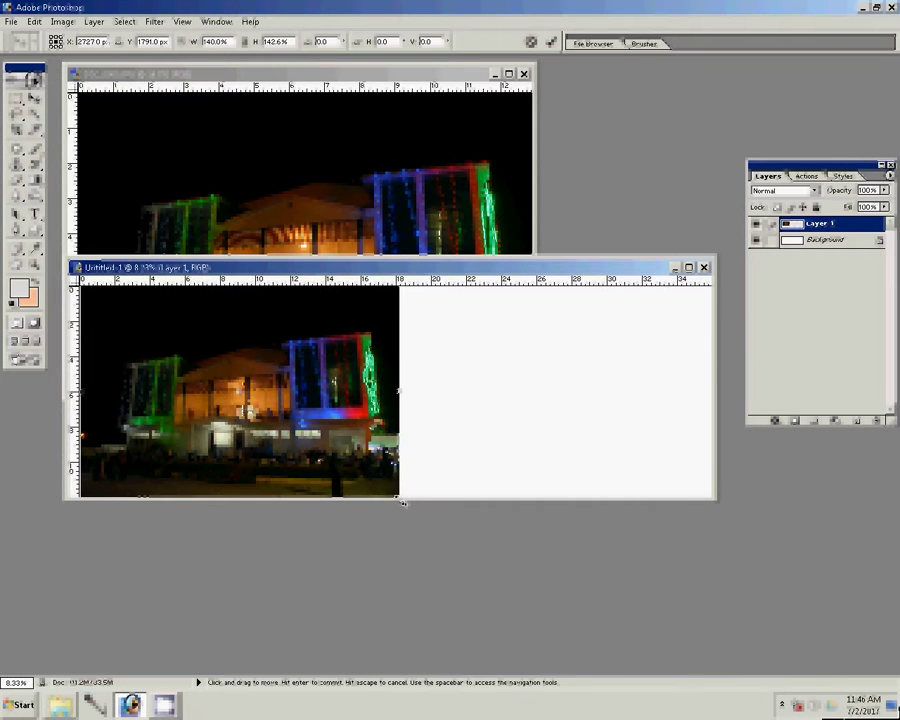
{"action": "key", "text": "Return"}
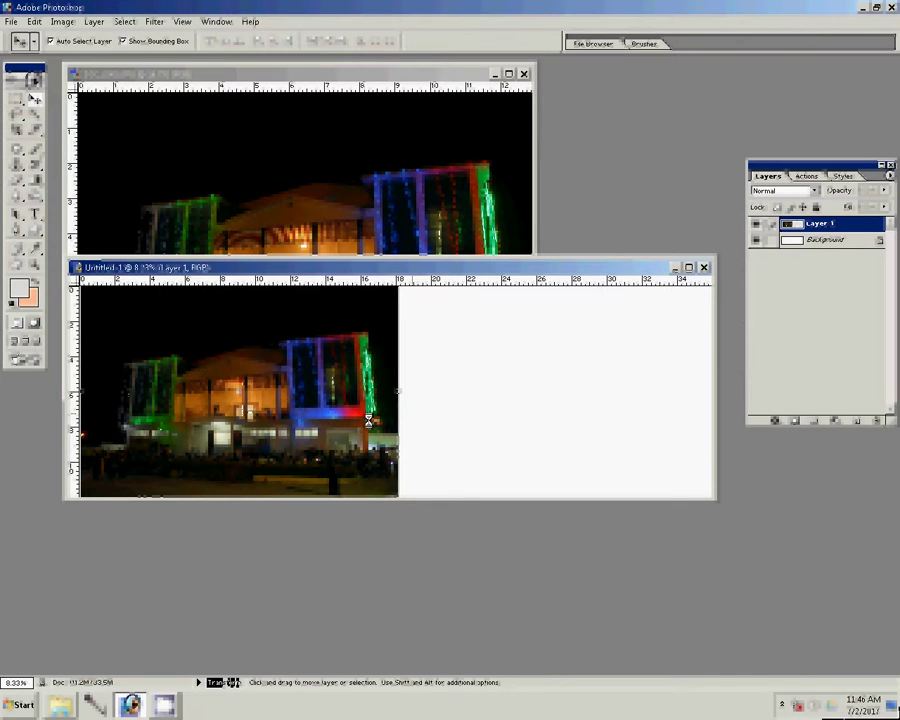
Duplicate the building layer and flip the copy horizontally to mirror it on the right half.
{"action": "key", "text": "ctrl+j"}
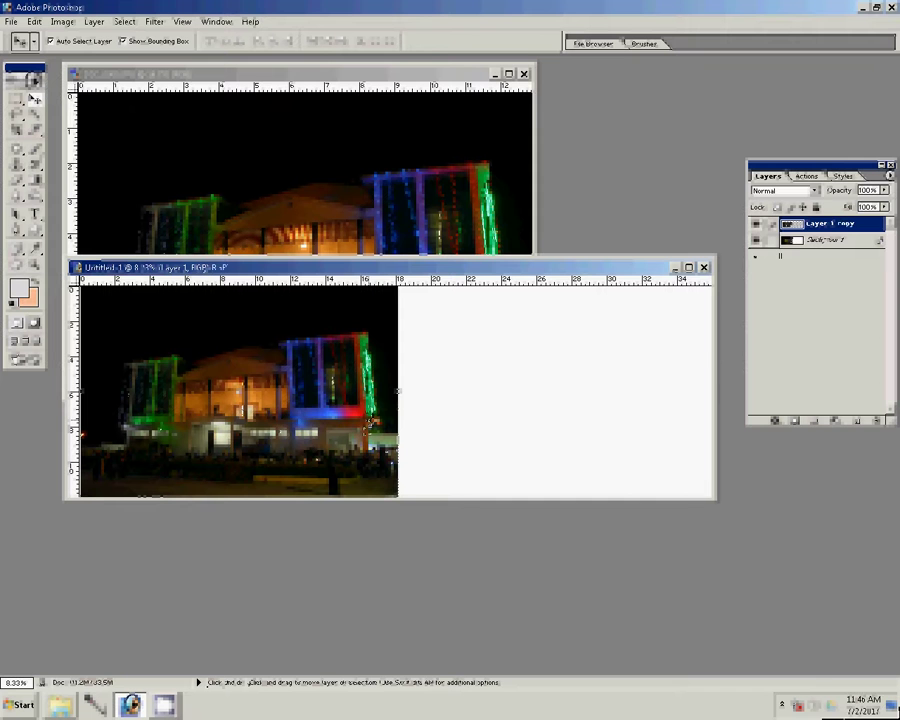
{"action": "key", "text": "m"}
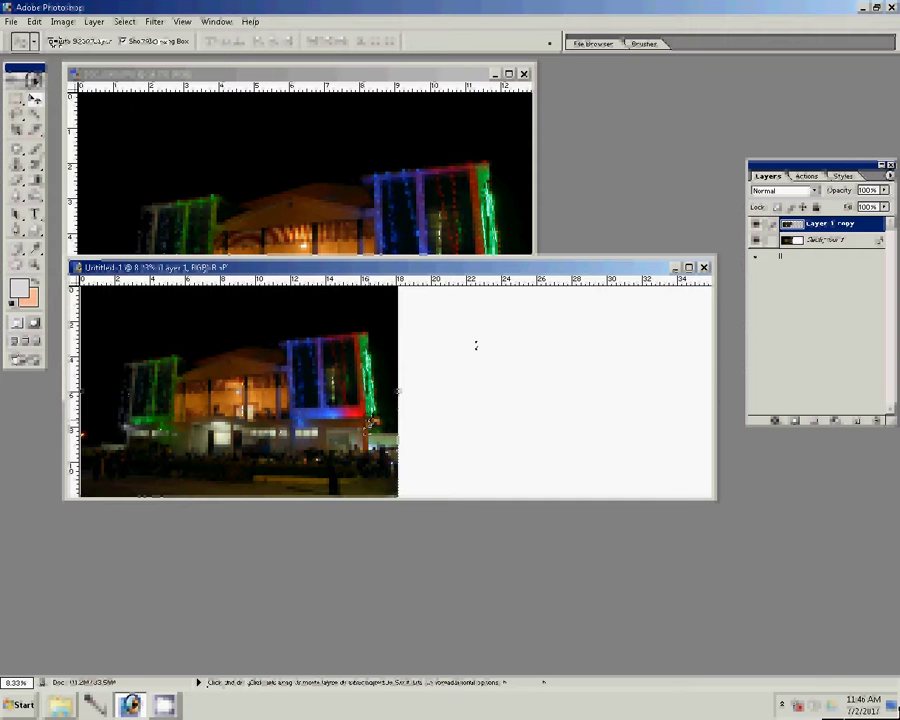
{"action": "key", "text": "ctrl+t"}
{"action": "right_click", "coordinate": [477, 345]}
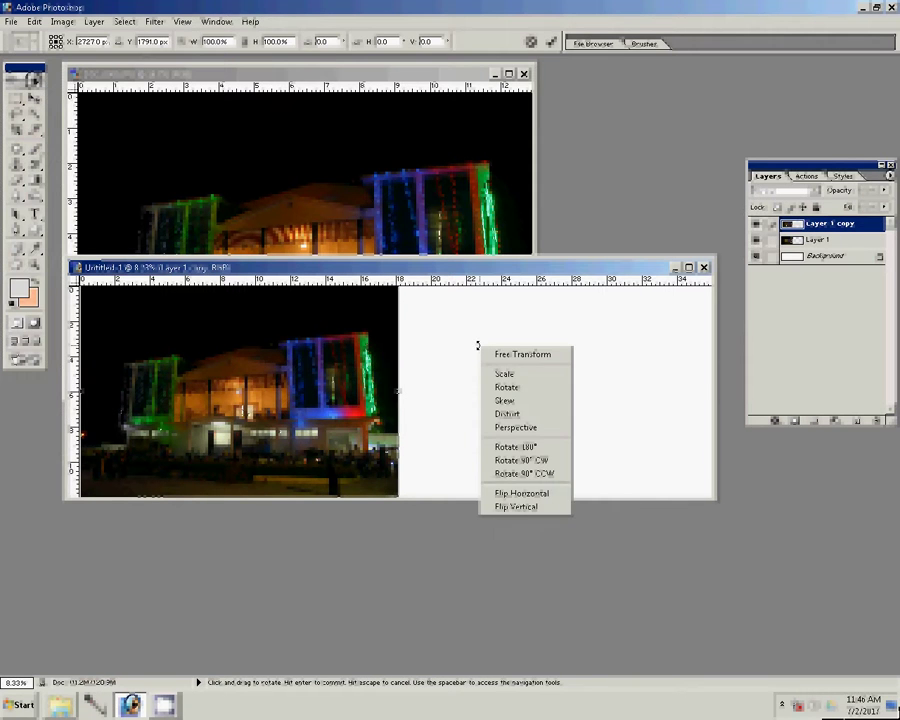
{"action": "left_click", "coordinate": [527, 494]}
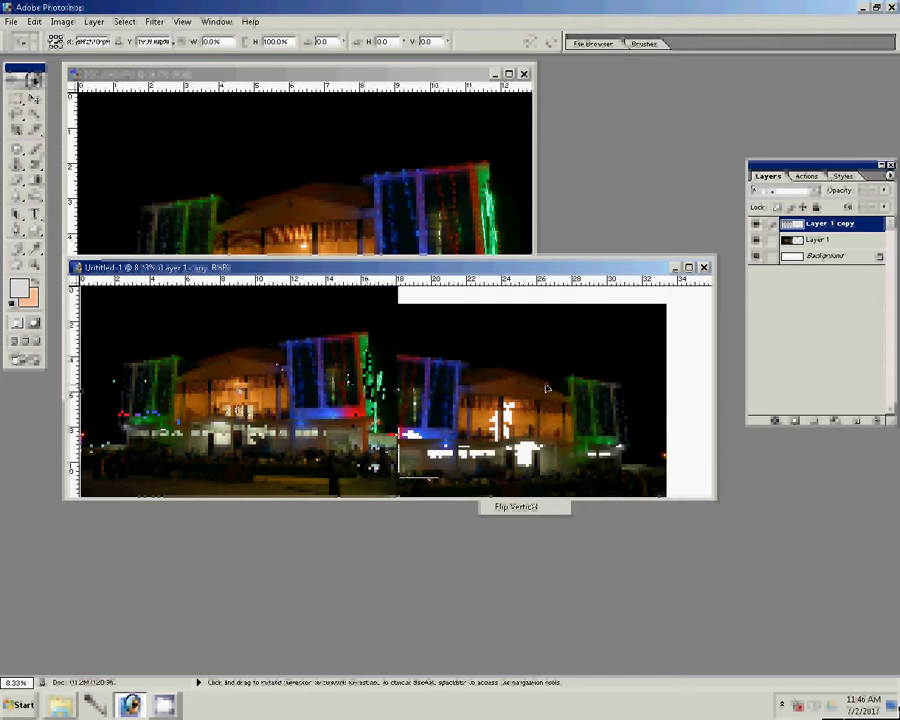
{"action": "key", "text": "Return"}
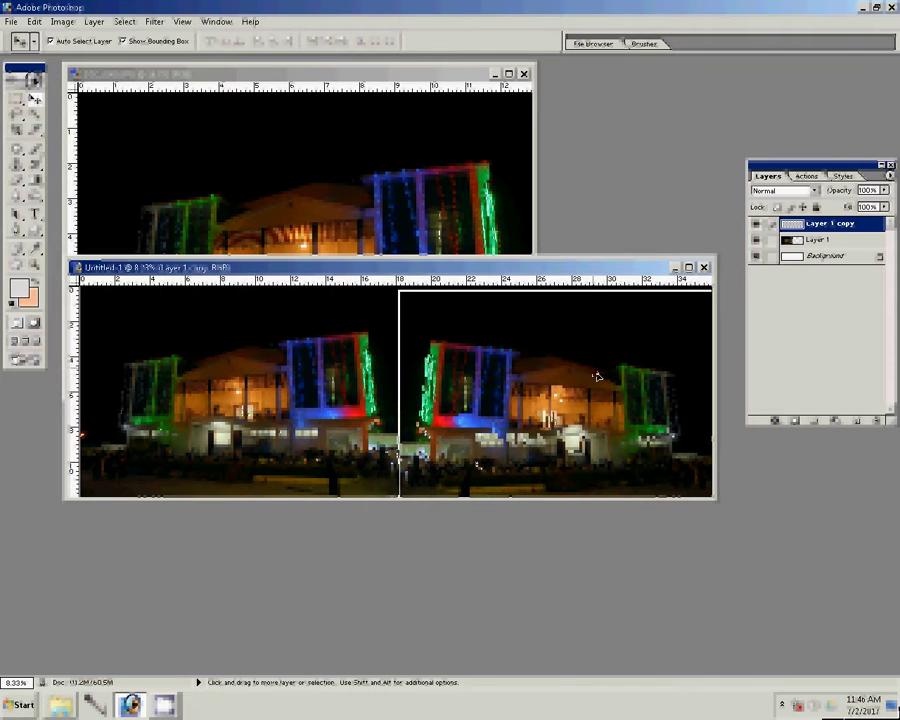
{"action": "left_click", "coordinate": [530, 115]}
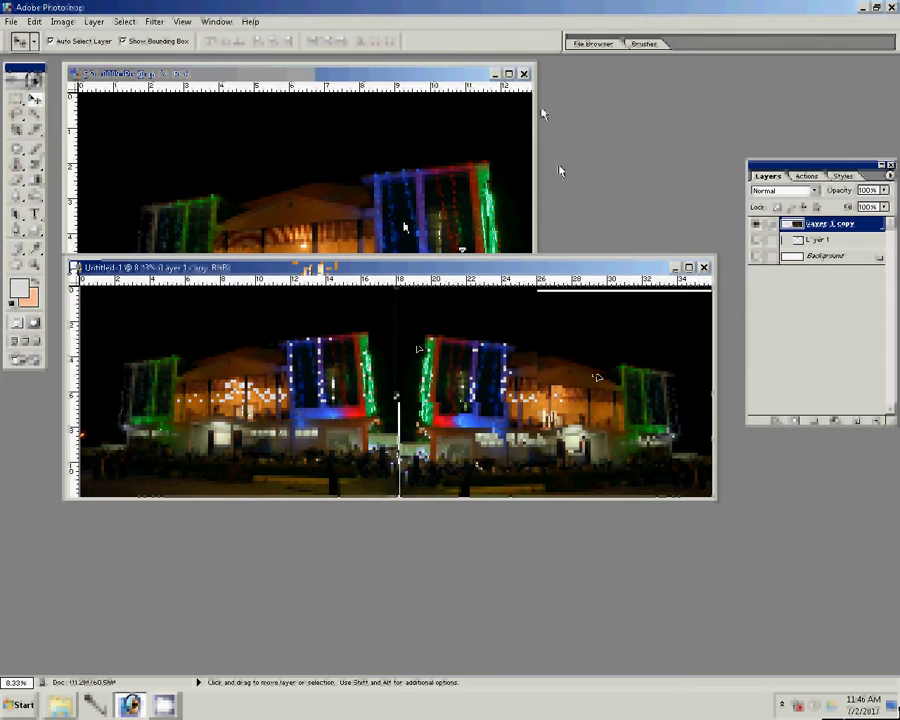
Select eight 3-5-2017 photos, DSC_0002 through DSC_0010, in Explorer for opening in Photoshop.
{"action": "key", "text": "alt+Tab"}
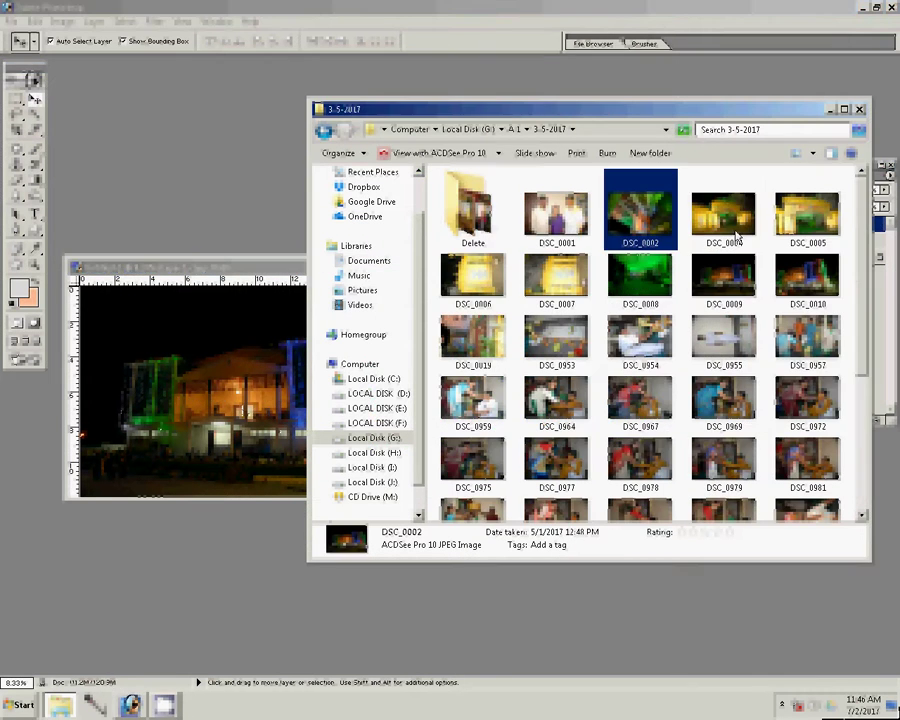
{"action": "key", "text": "shift+Right"}
{"action": "key", "text": "shift+Right"}
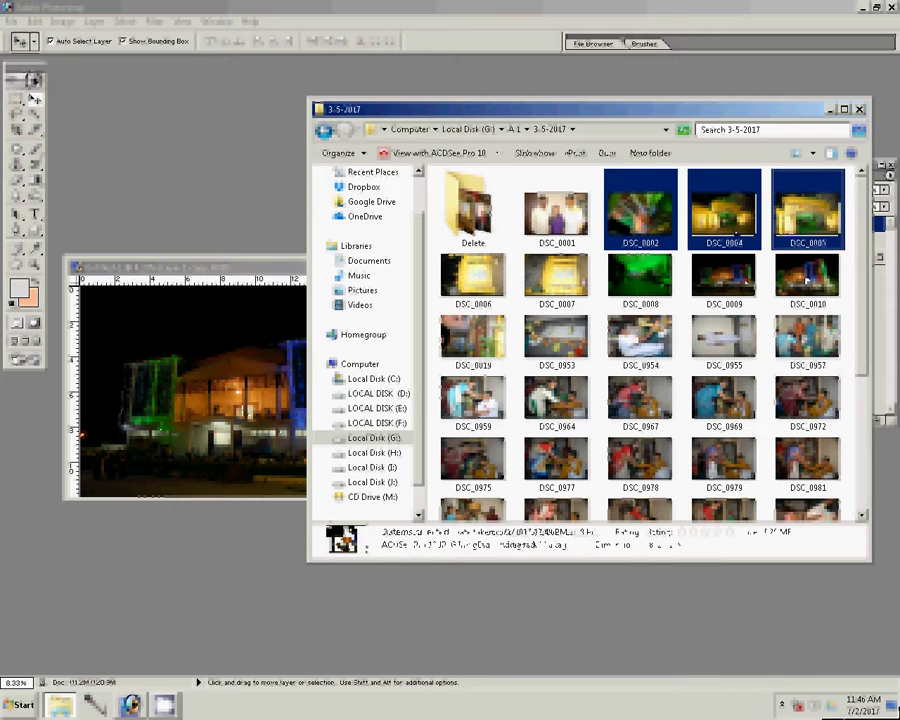
{"action": "left_click", "coordinate": [806, 281], "text": "shift"}
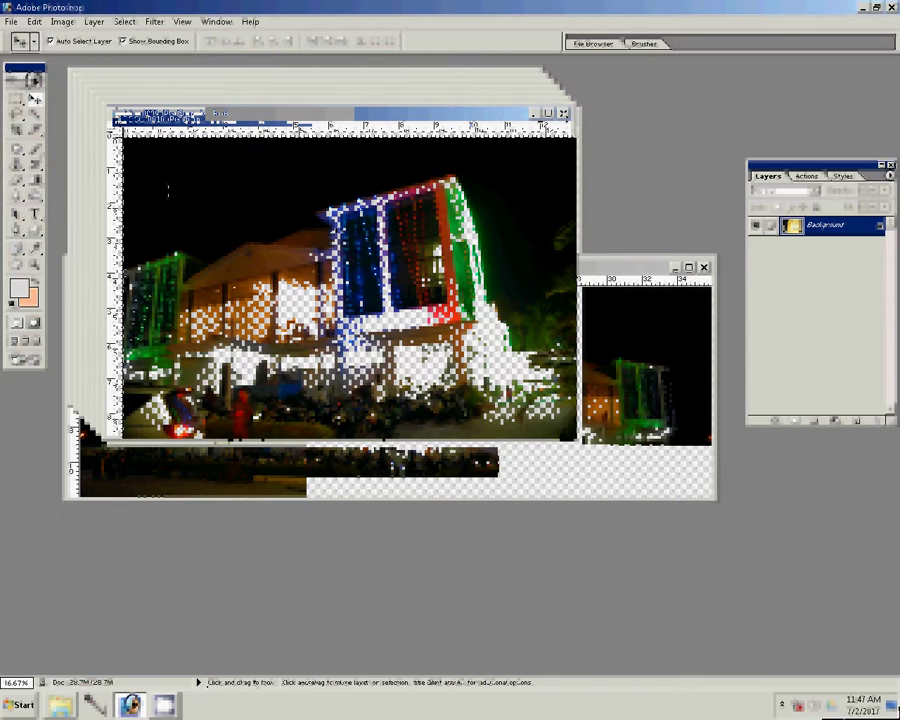
Resize the side-view building photo to 8 inches wide and place it lower right as Layer 2.
{"action": "key", "text": "ctrl+alt+i"}
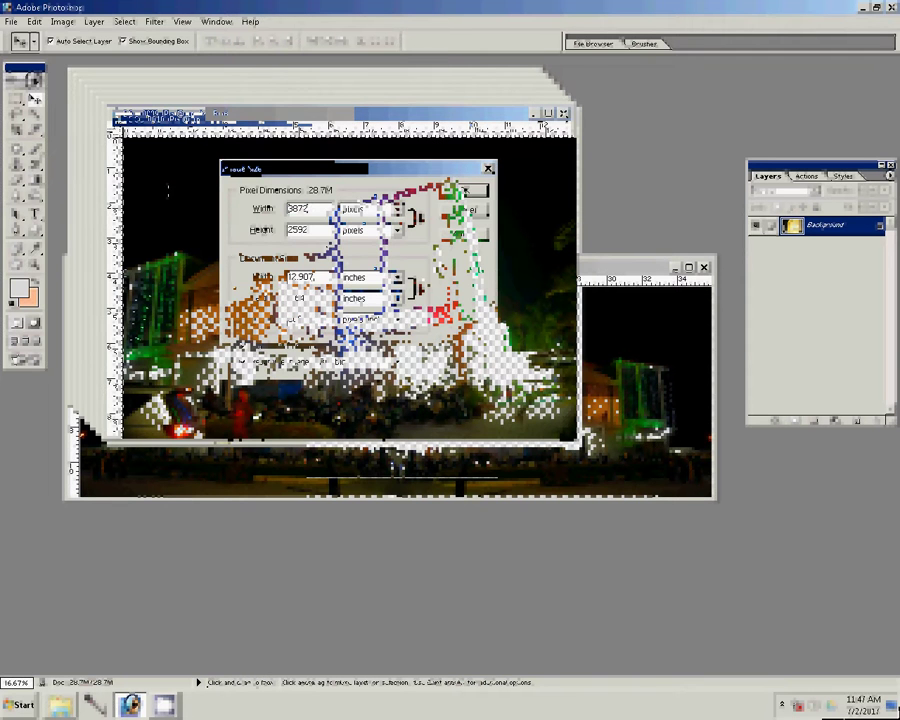
{"action": "type", "text": "8"}
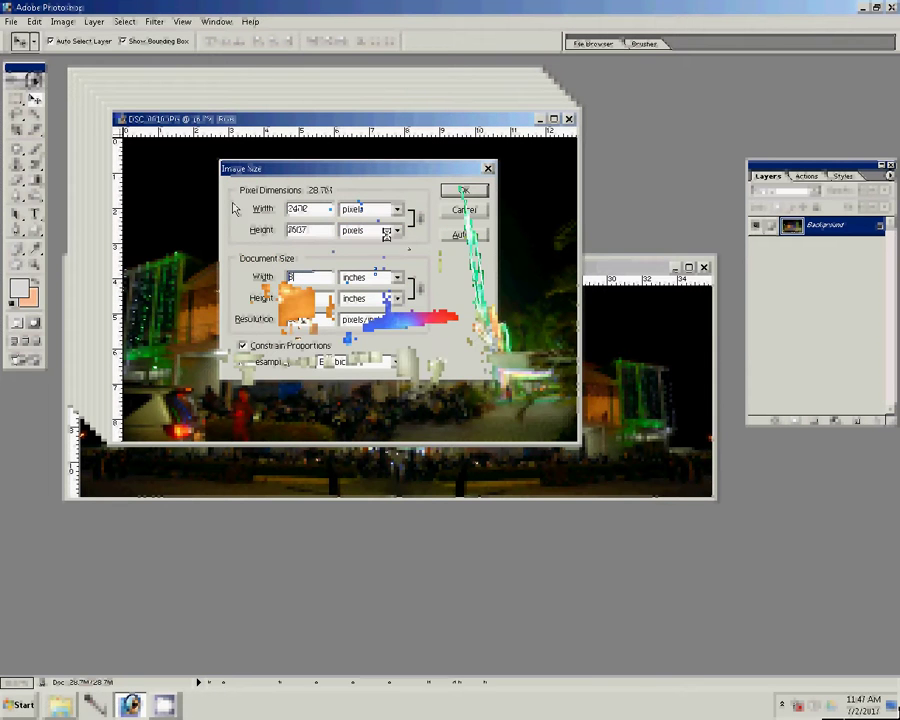
{"action": "key", "text": "Return"}
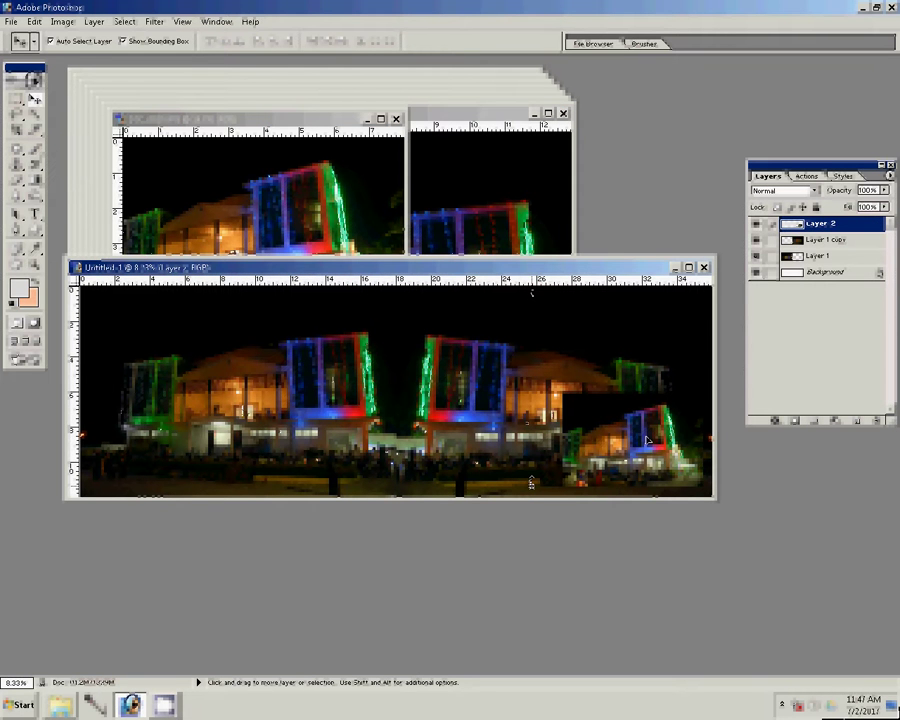
{"action": "left_click", "coordinate": [442, 210]}
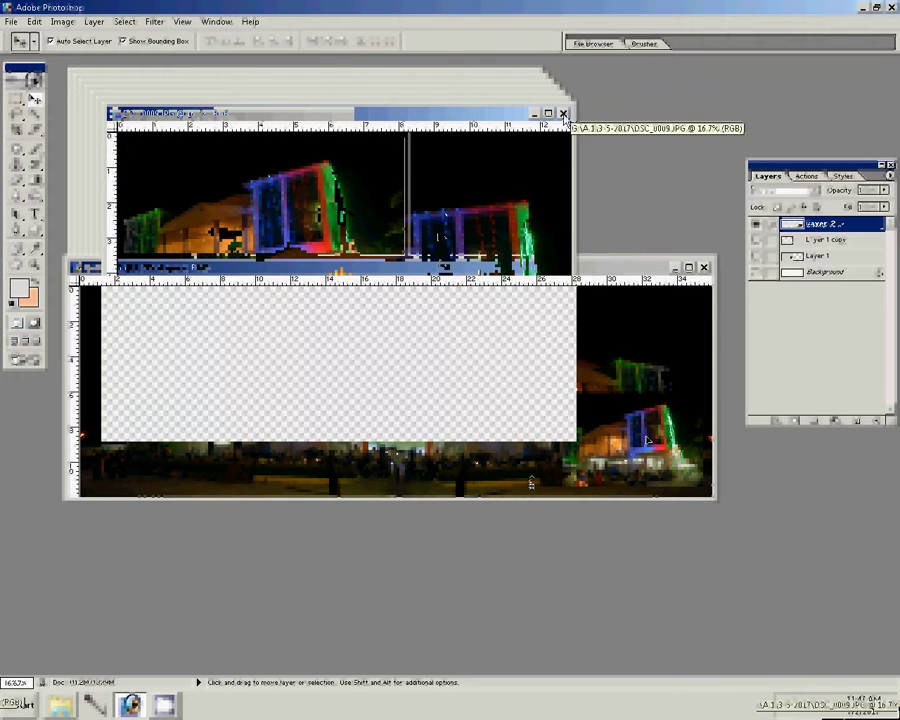
Discard the used photo, resize the green-lit photo to 8 inches, add it top right, close it unsaved.
{"action": "left_click", "coordinate": [395, 119]}
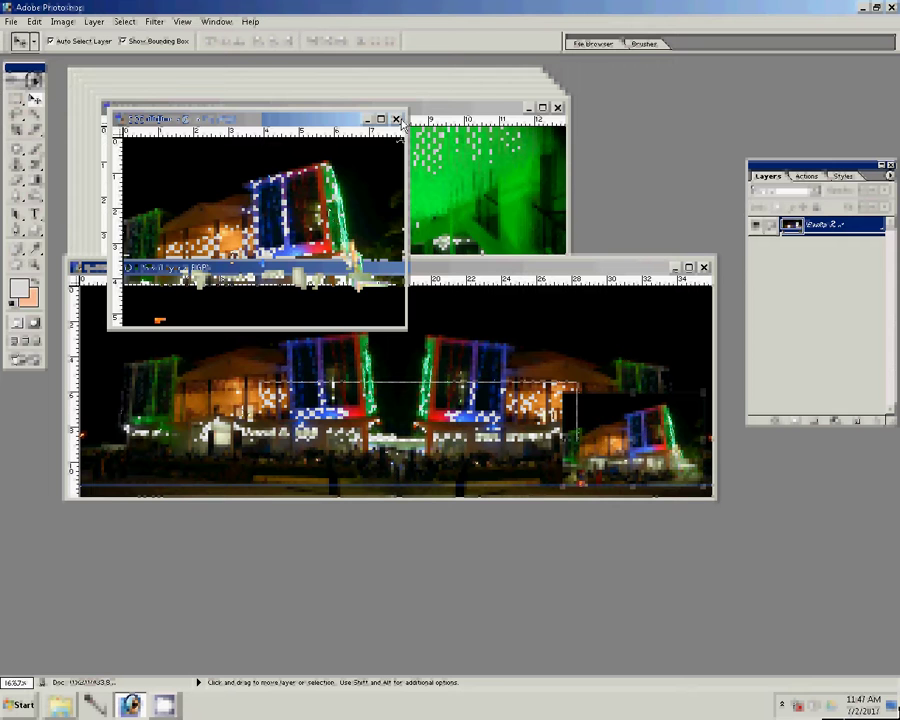
{"action": "key", "text": "n"}
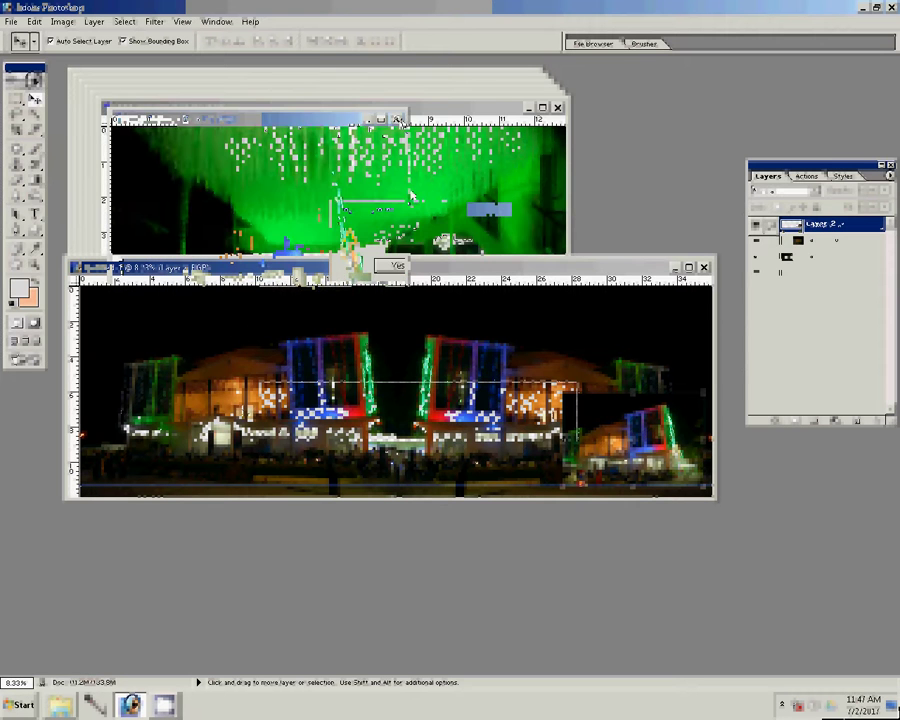
{"action": "key", "text": "ctrl+alt+i"}
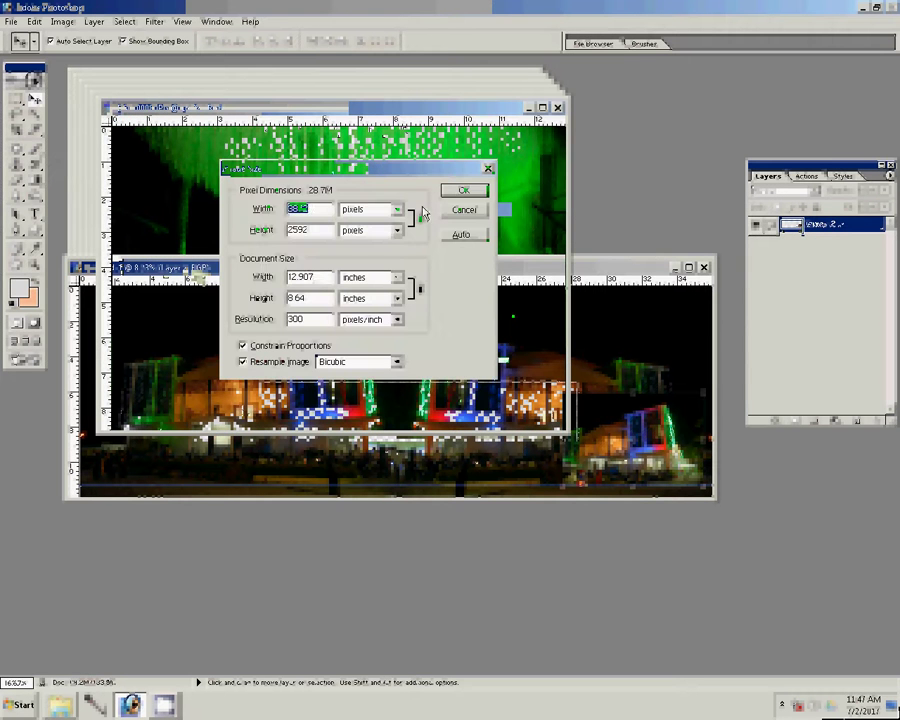
{"action": "key", "text": "Tab"}
{"action": "key", "text": "Tab"}
{"action": "type", "text": "8"}
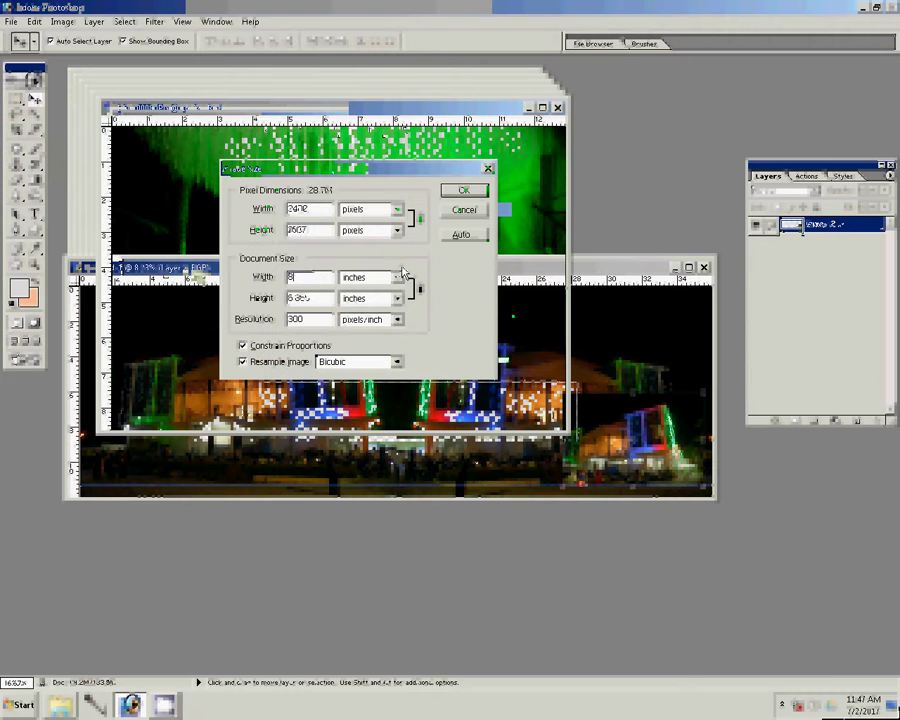
{"action": "left_click", "coordinate": [466, 191]}
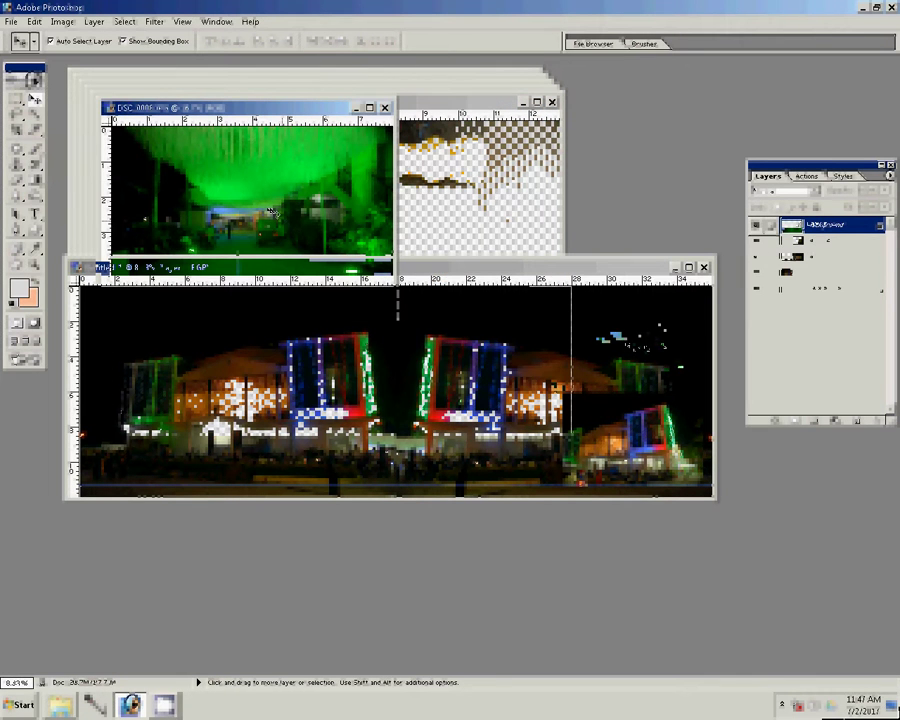
{"action": "left_click", "coordinate": [384, 107]}
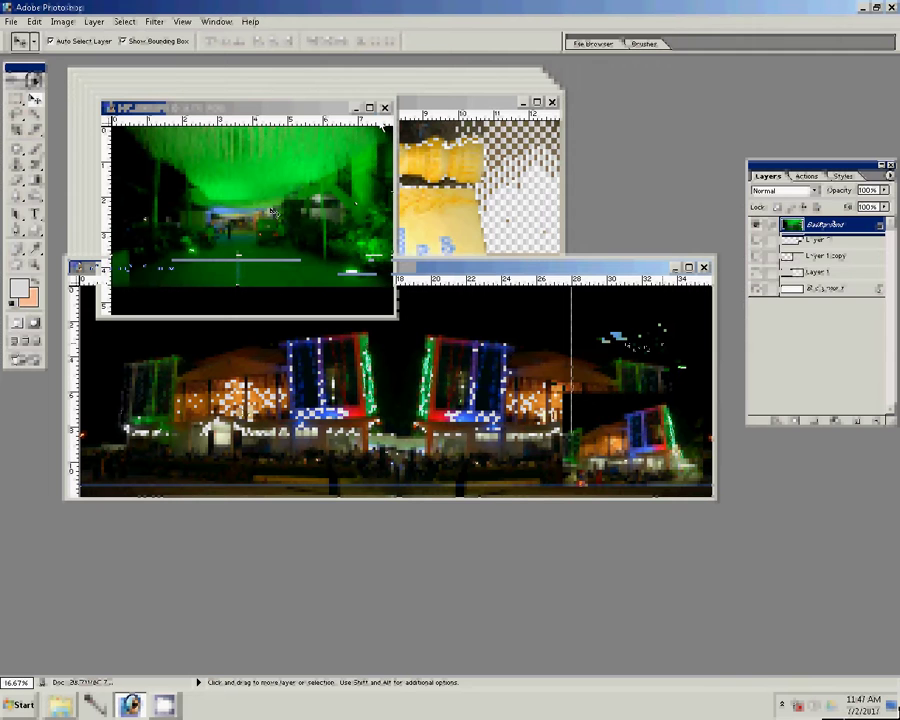
{"action": "left_click", "coordinate": [451, 265]}
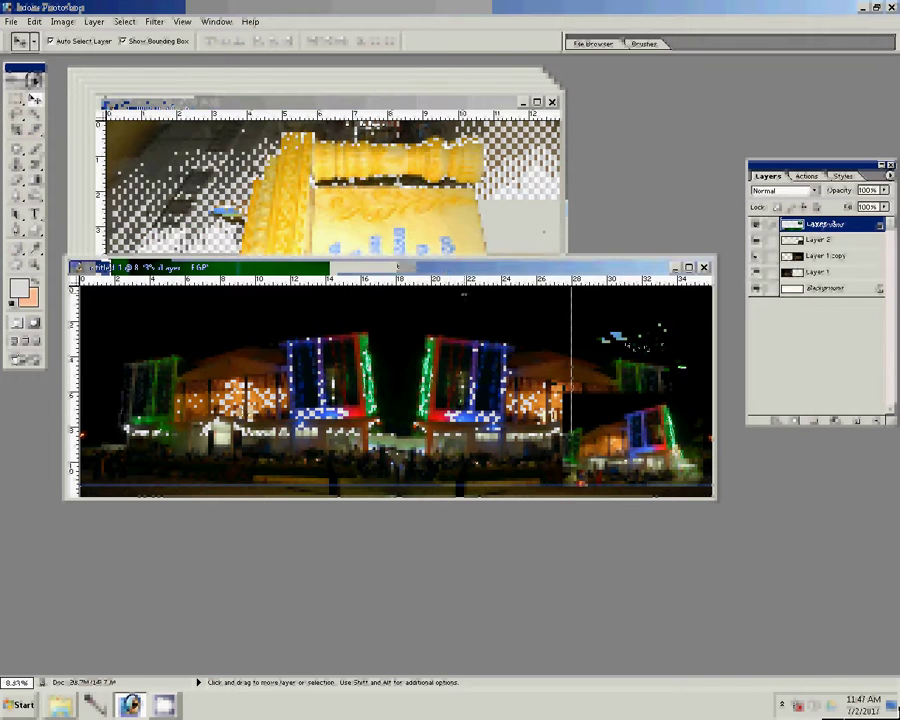
Rotate the first plaque photo 90° clockwise and resize it to 6 inches wide.
{"action": "left_click", "coordinate": [62, 21]}
{"action": "mouse_move", "coordinate": [84, 149]}
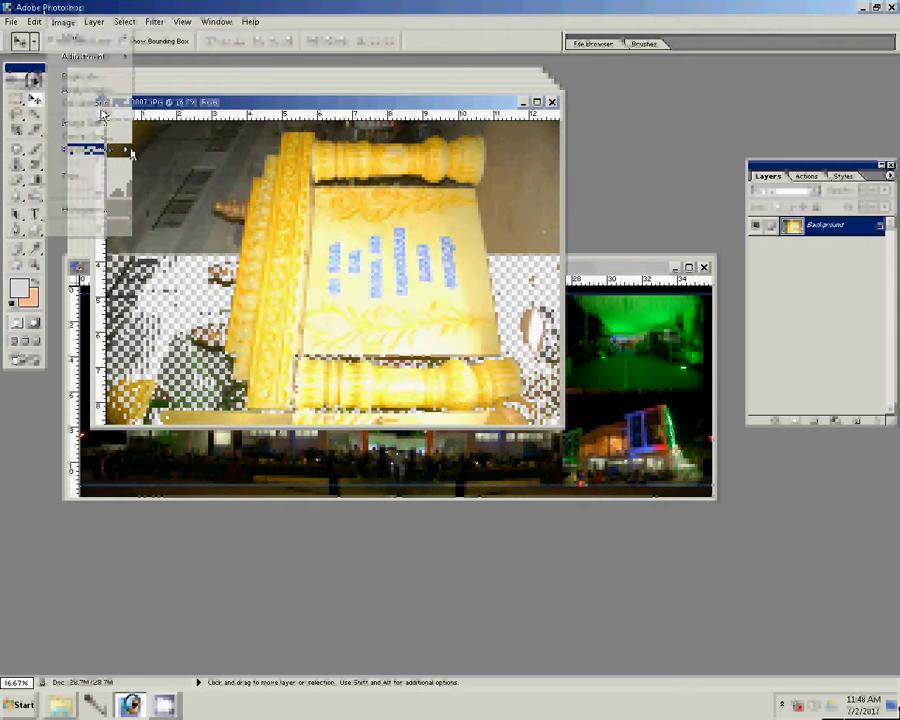
{"action": "left_click", "coordinate": [170, 163]}
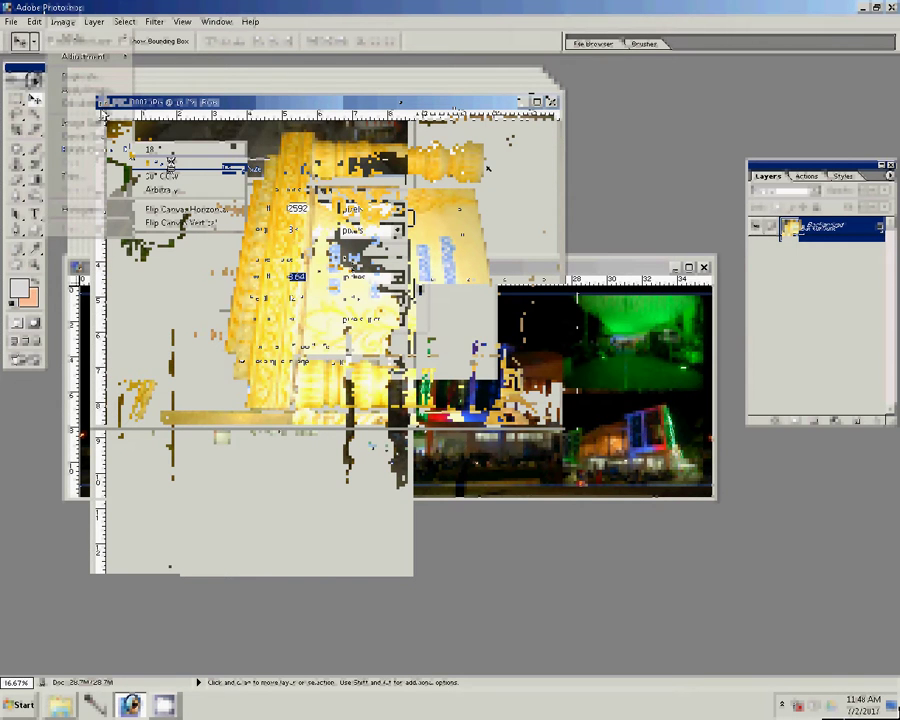
{"action": "type", "text": "6"}
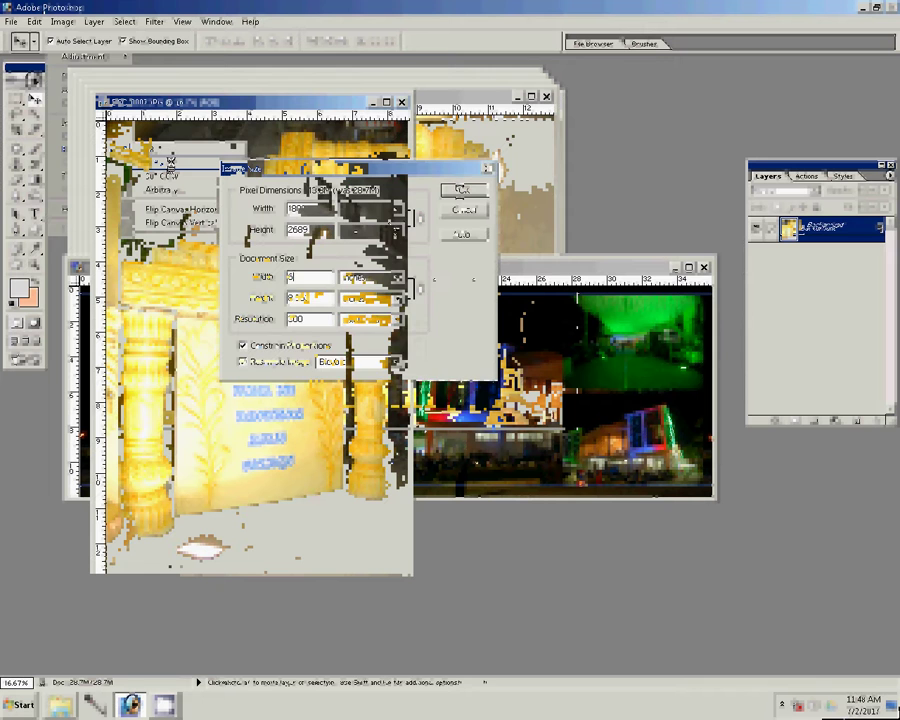
{"action": "key", "text": "Return"}
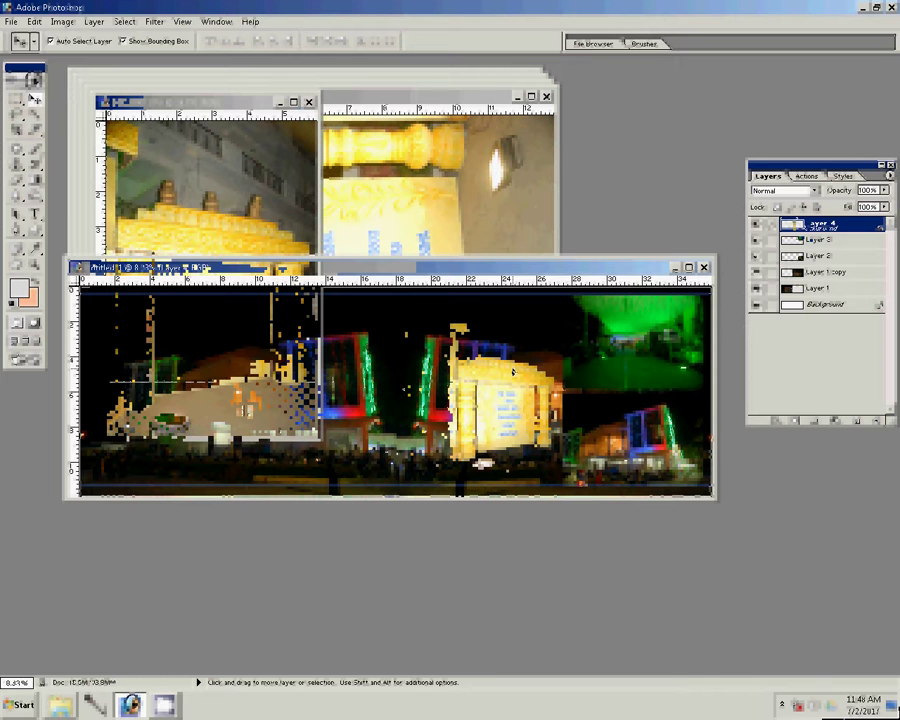
Close the previous photo unsaved and rotate the second plaque photo 90° clockwise.
{"action": "left_click", "coordinate": [223, 183]}
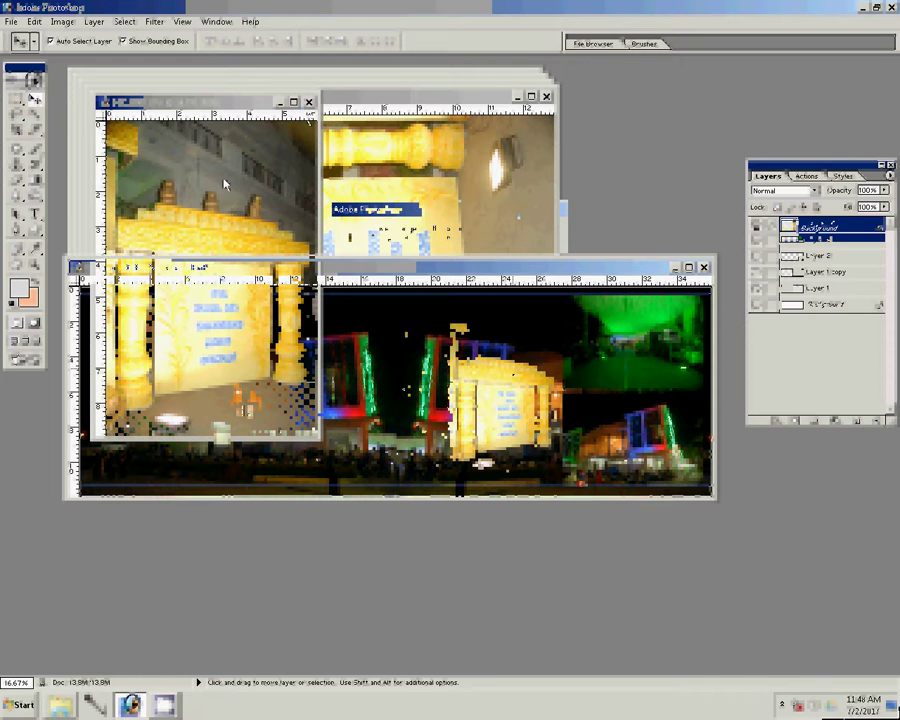
{"action": "left_click", "coordinate": [446, 265]}
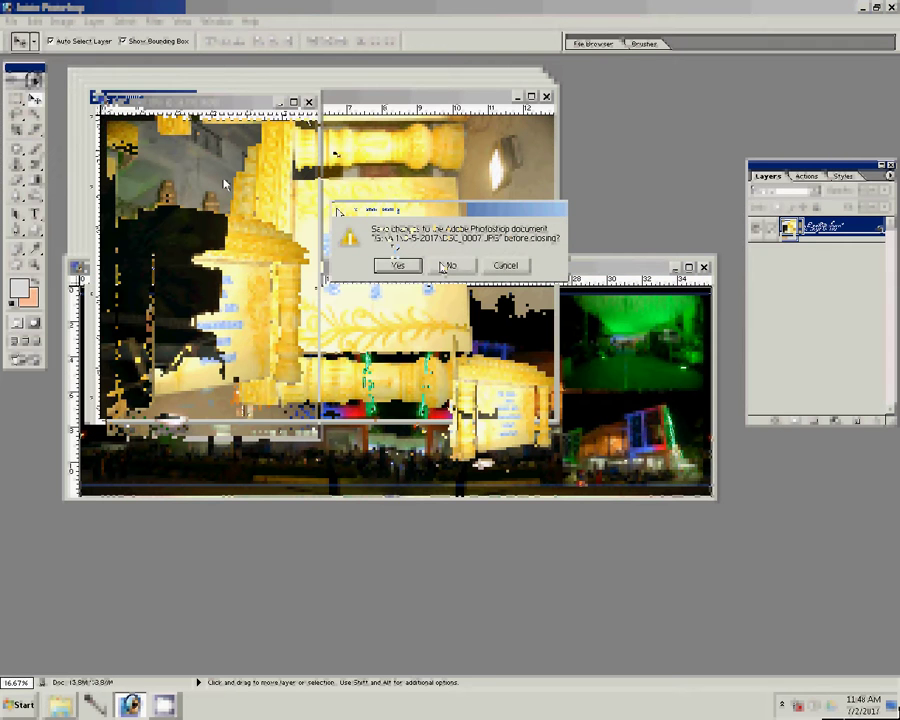
{"action": "left_click", "coordinate": [62, 21]}
{"action": "mouse_move", "coordinate": [90, 149]}
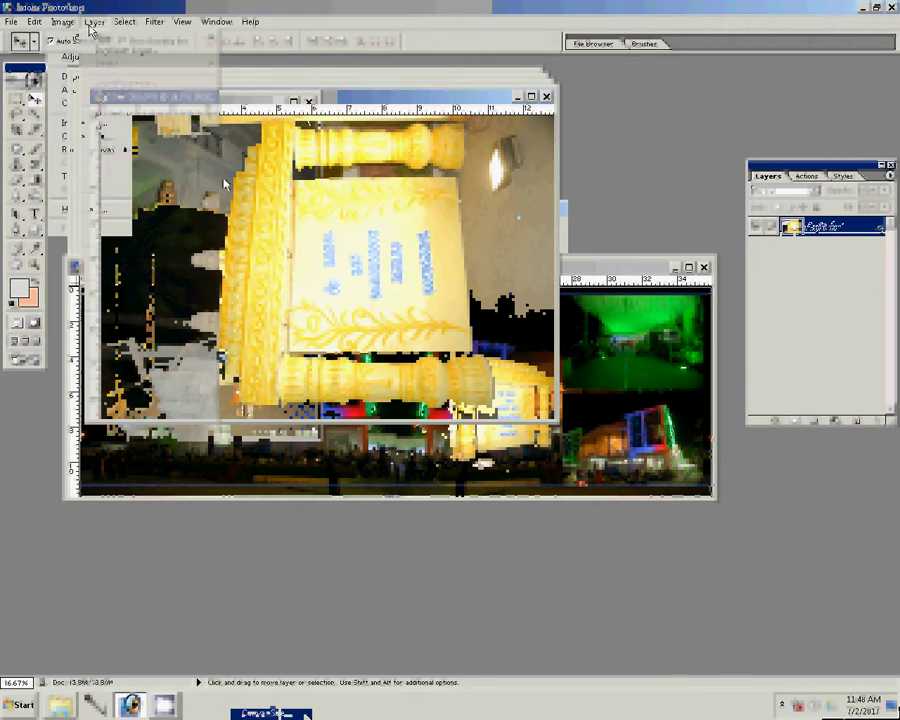
{"action": "left_click", "coordinate": [164, 162]}
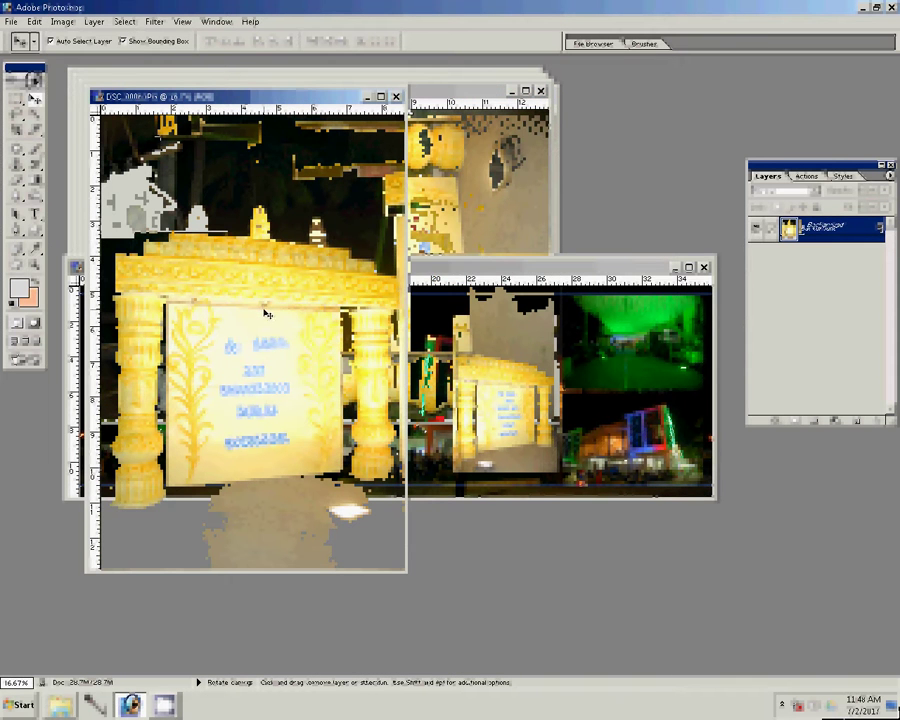
Resize the upright plaque photo to 6 inches wide for Layer 5 in the collage centre.
{"action": "key", "text": "ctrl+alt+i"}
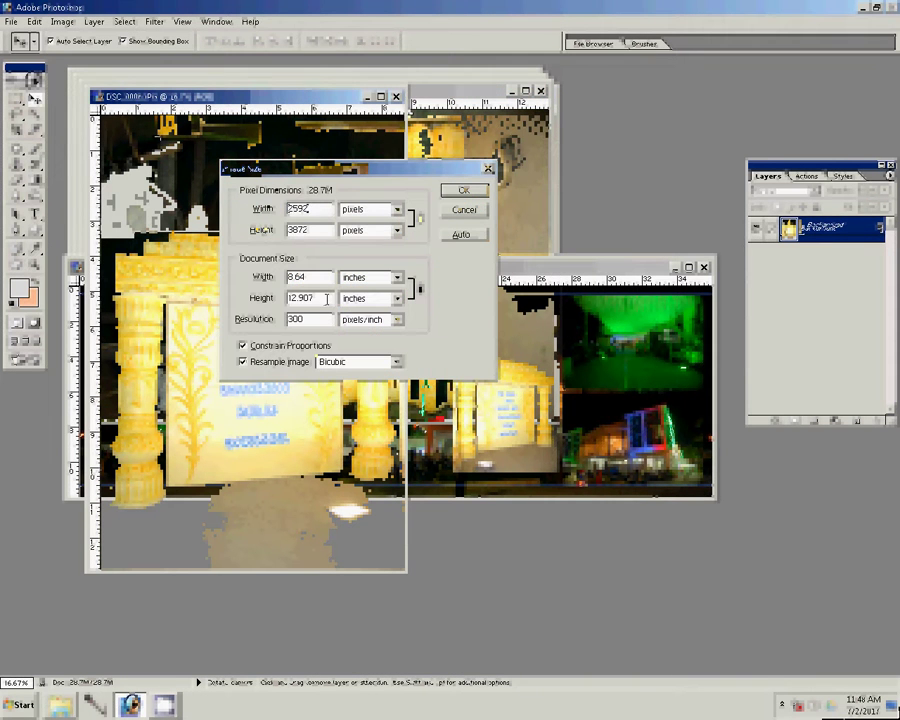
{"action": "key", "text": "Tab"}
{"action": "key", "text": "Tab"}
{"action": "type", "text": "8"}
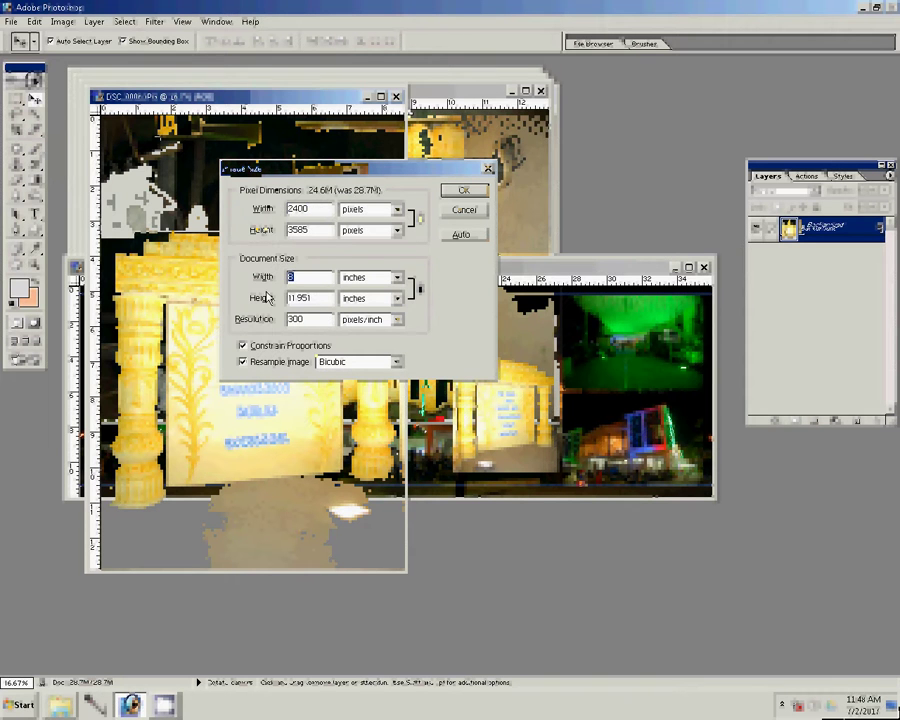
{"action": "key", "text": "BackSpace"}
{"action": "type", "text": "6"}
{"action": "left_click", "coordinate": [466, 193]}
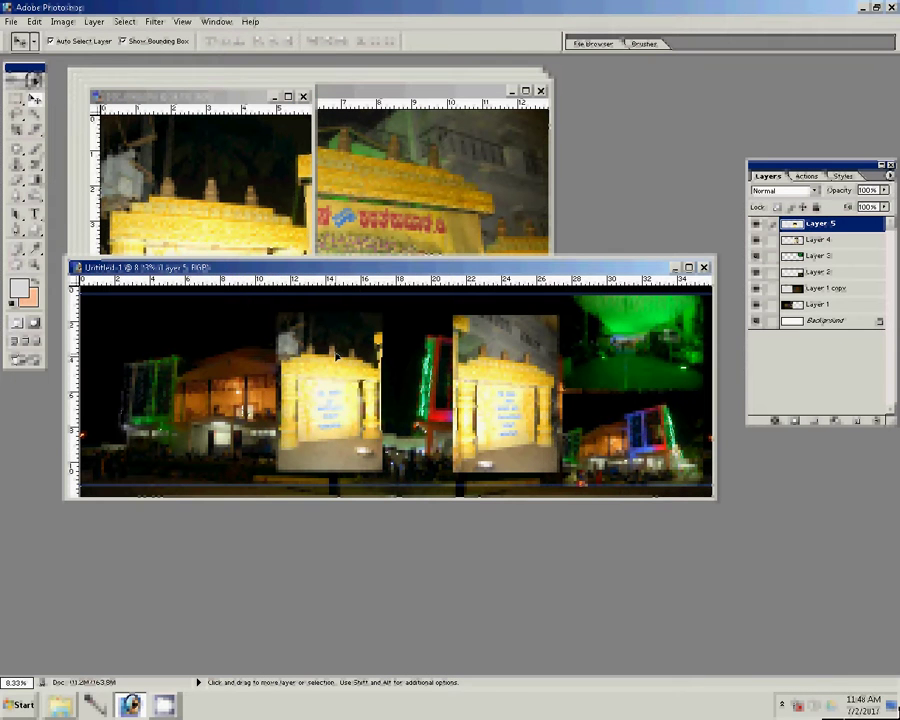
Close the plaque source, add the arch photo at the collage's left, and close it unsaved.
{"action": "left_click", "coordinate": [303, 96]}
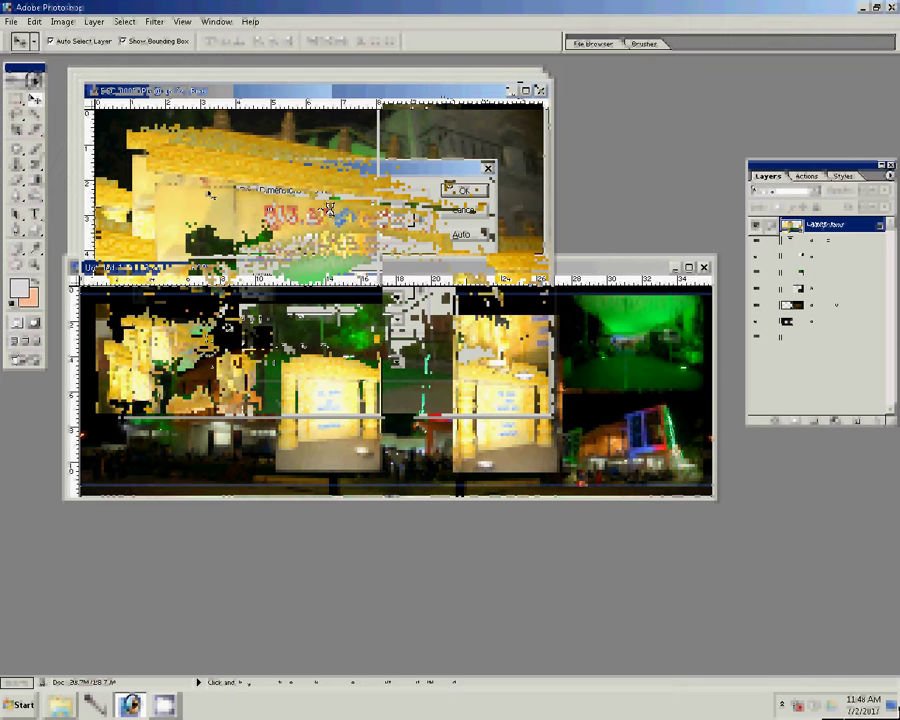
{"action": "key", "text": "ctrl+w"}
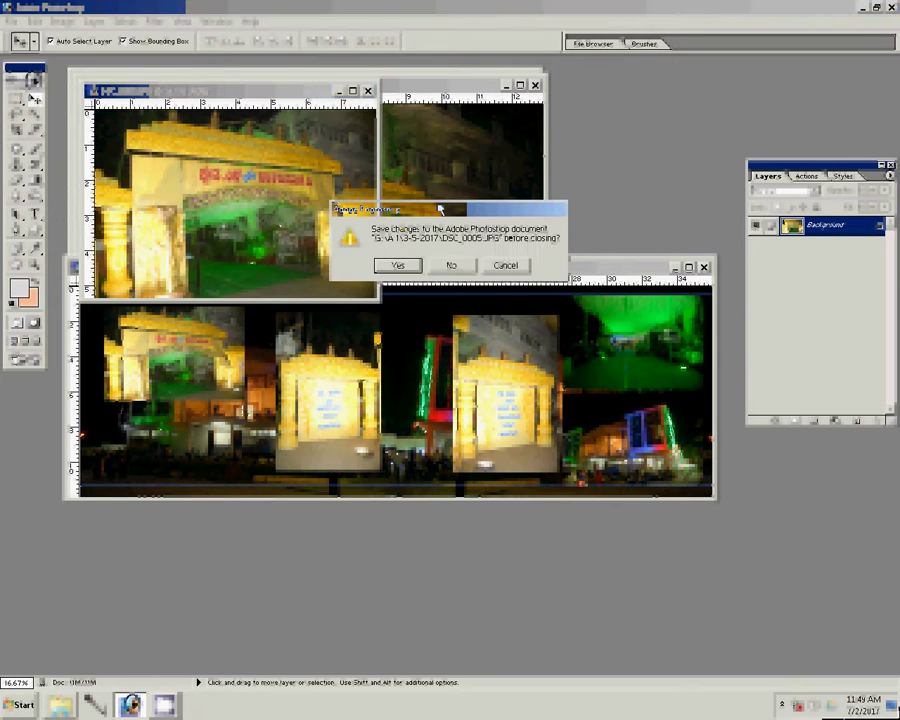
{"action": "key", "text": "n"}
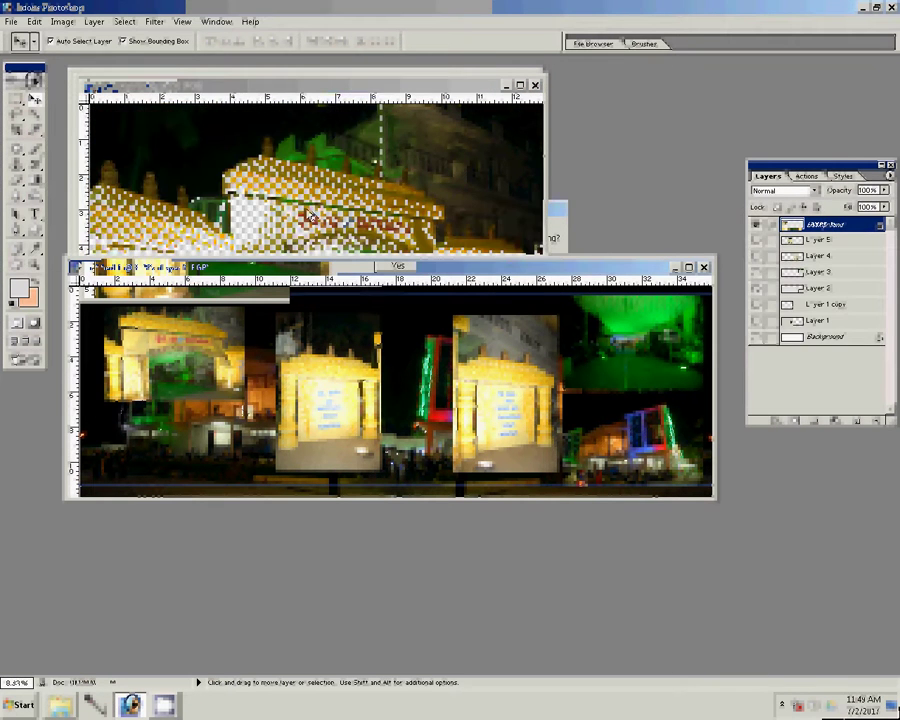
Close DSC_0004 and rotate the green staircase photo upright into portrait.
{"action": "left_click", "coordinate": [535, 85]}
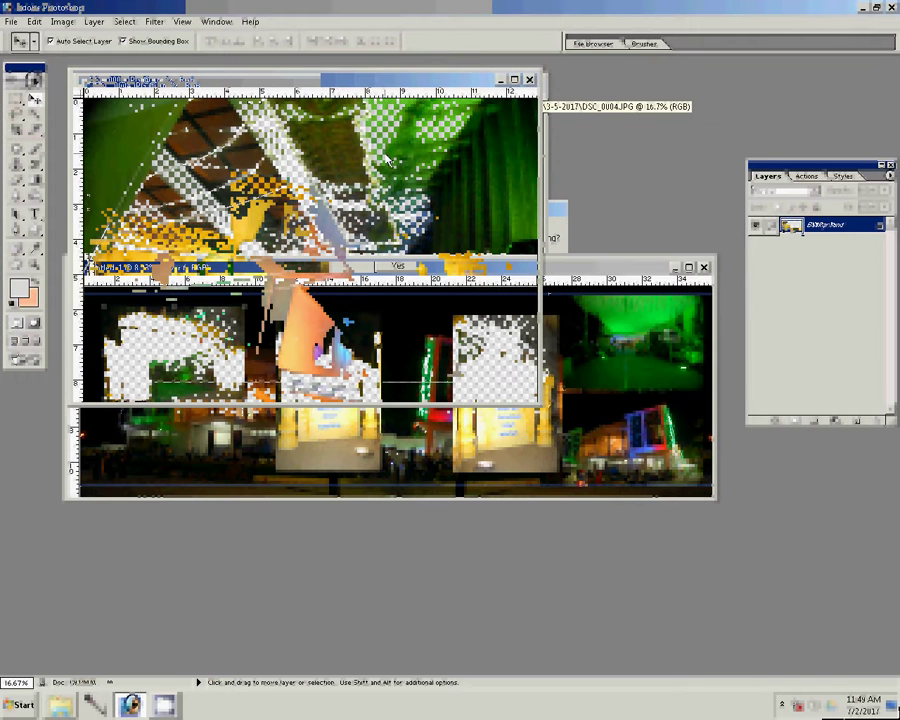
{"action": "left_click", "coordinate": [62, 21]}
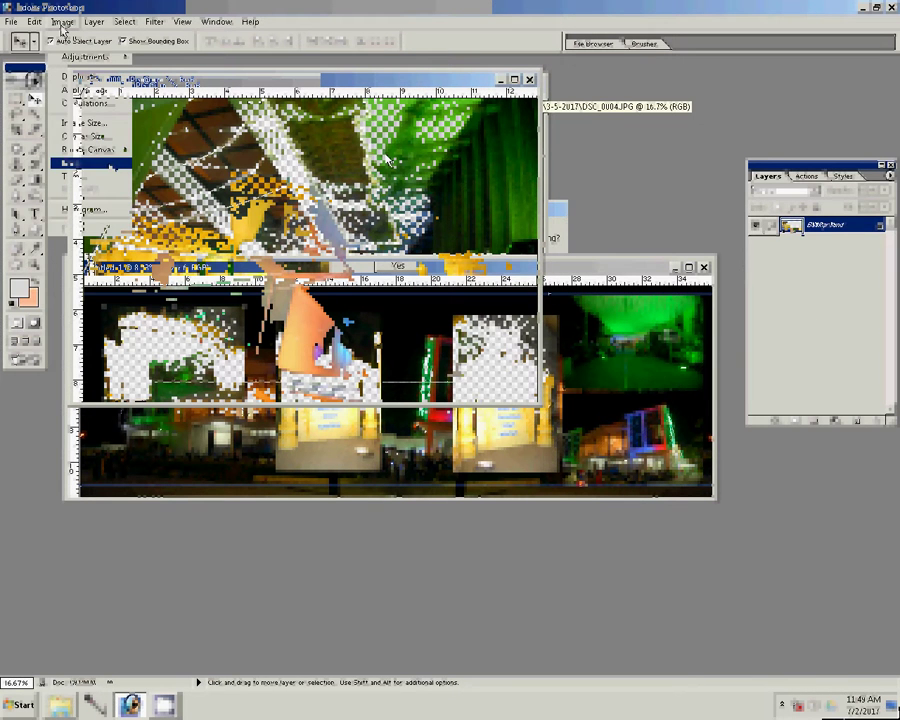
{"action": "left_click", "coordinate": [152, 169]}
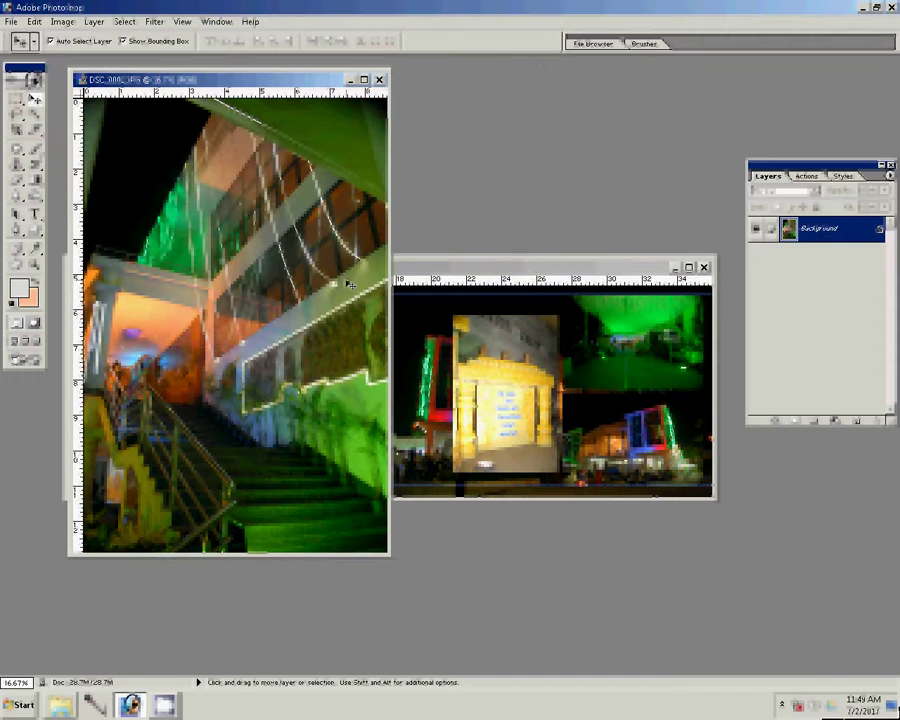
Resize the staircase photo to 8 inches wide.
{"action": "key", "text": "ctrl+alt+i"}
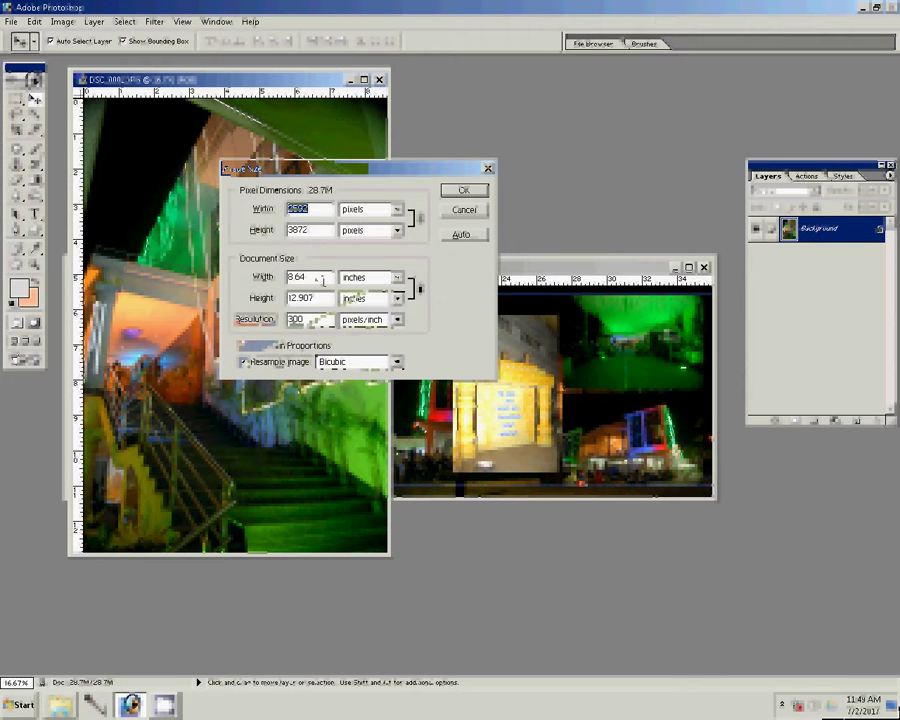
{"action": "double_click", "coordinate": [322, 281]}
{"action": "type", "text": "8"}
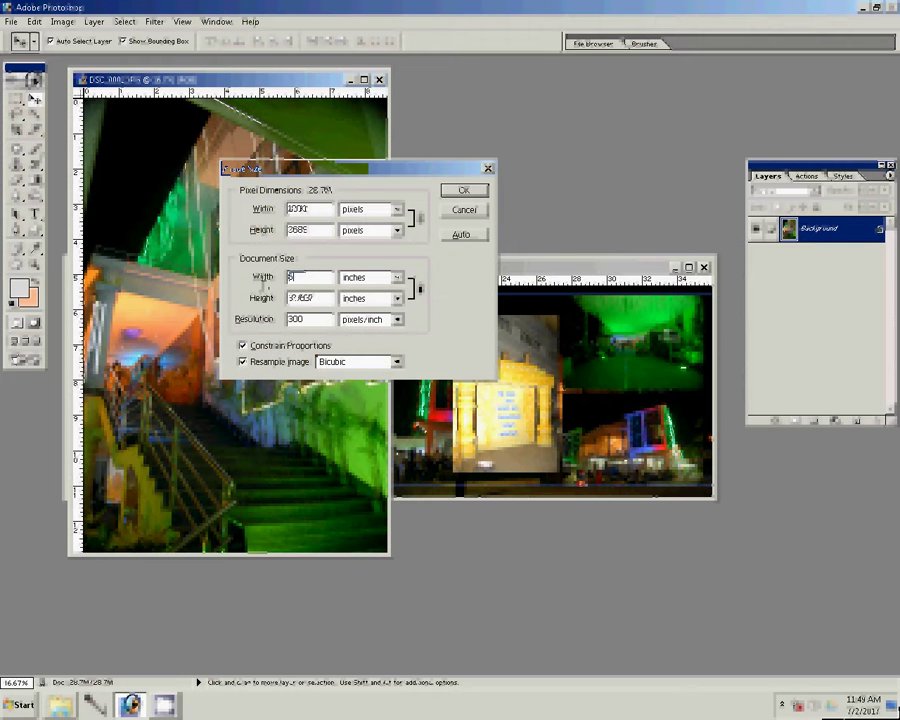
{"action": "left_click", "coordinate": [462, 190]}
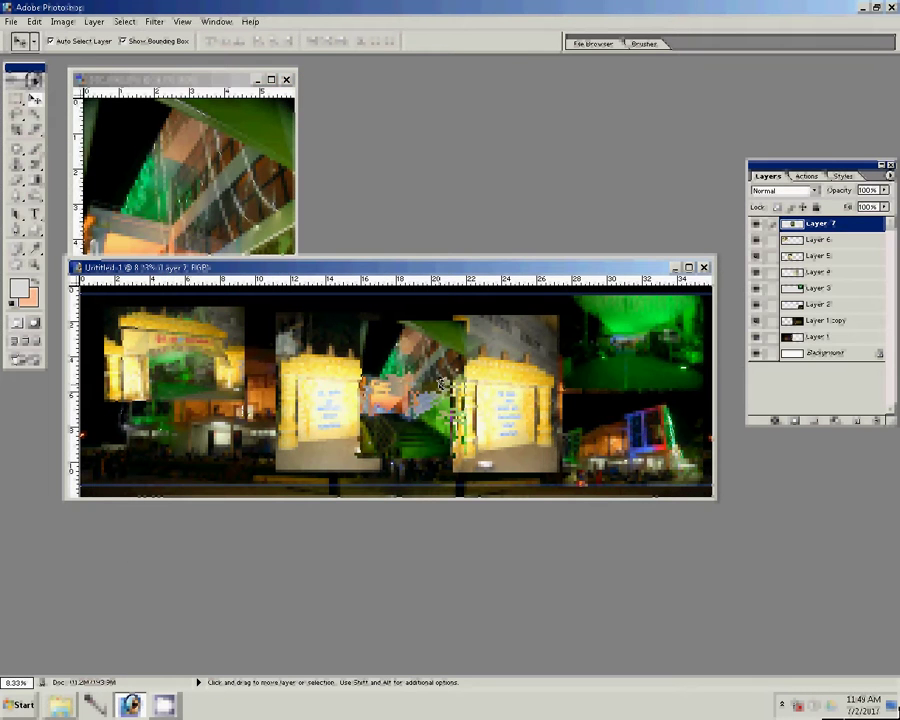
Move Layer 7 below Layer 4, close the staircase photo, and return to the photo folder.
{"action": "left_click_drag", "start_coordinate": [820, 223], "coordinate": [820, 256]}
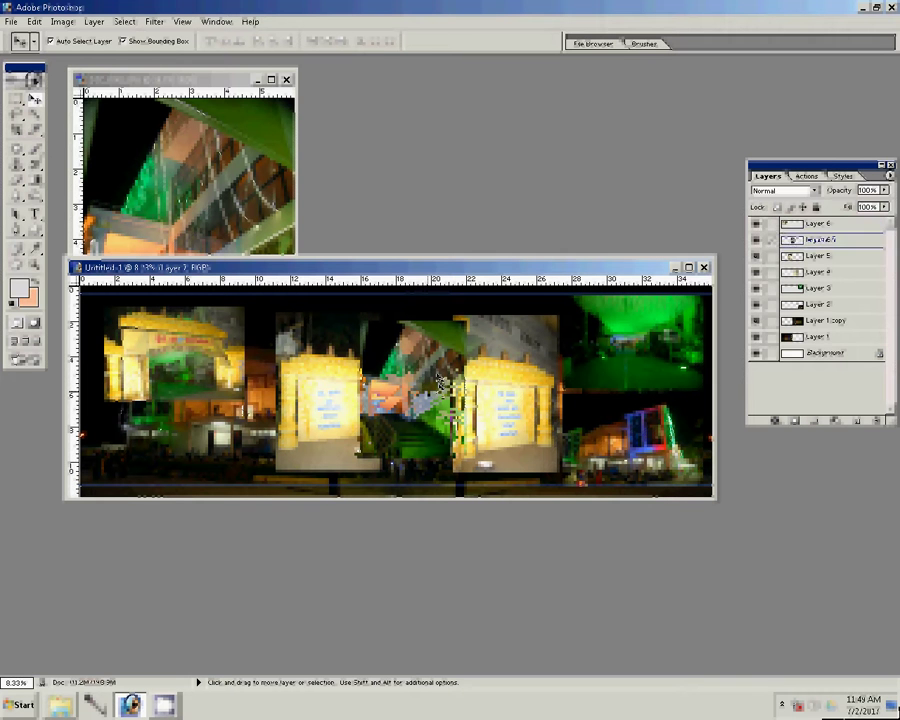
{"action": "key", "text": "ctrl+bracketleft"}
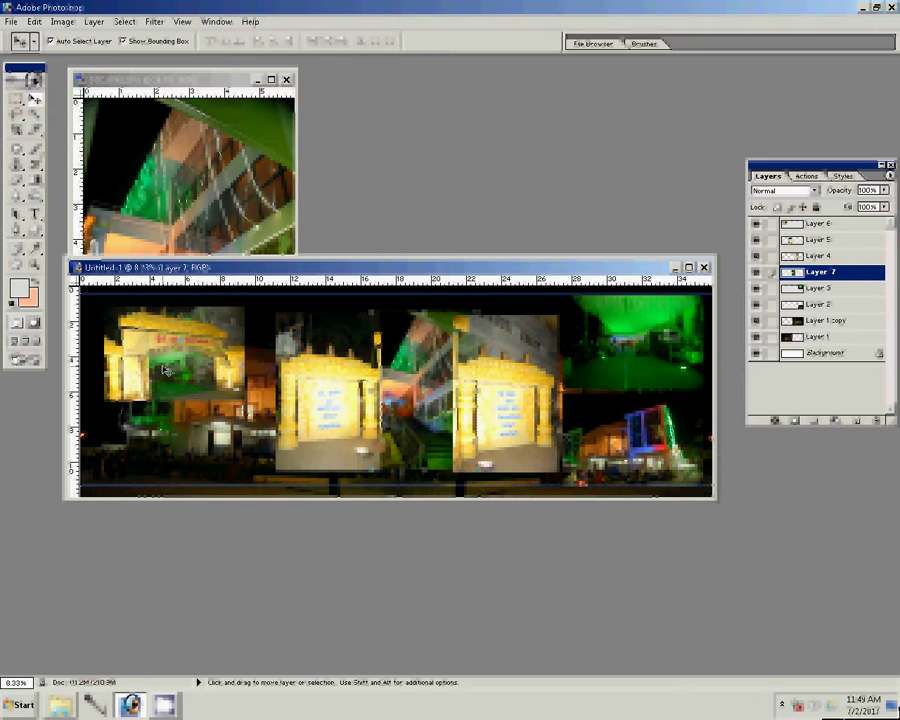
{"action": "left_click_drag", "start_coordinate": [260, 230], "coordinate": [165, 370]}
{"action": "left_click", "coordinate": [286, 79]}
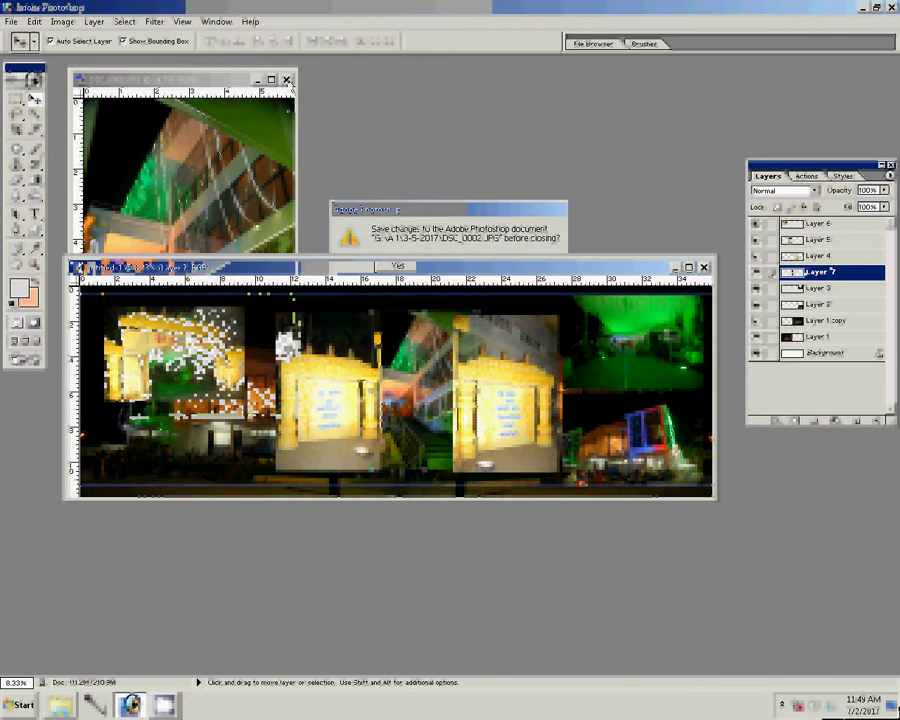
{"action": "key", "text": "alt+Tab"}
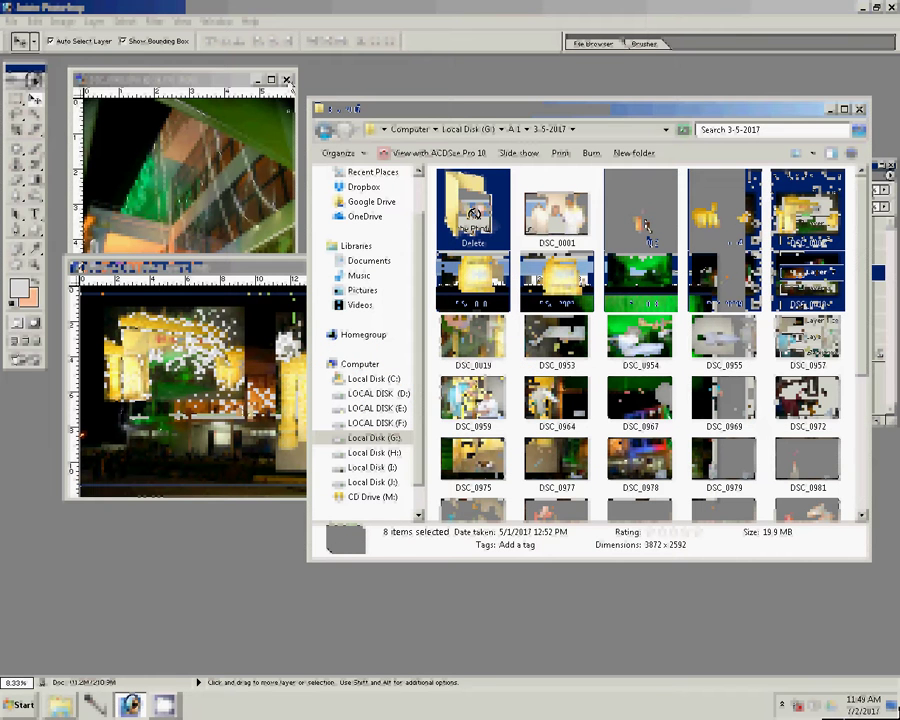
Move the eight used photos into the Delete folder and open DSC_0019.
{"action": "left_click_drag", "start_coordinate": [474, 213], "coordinate": [475, 216]}
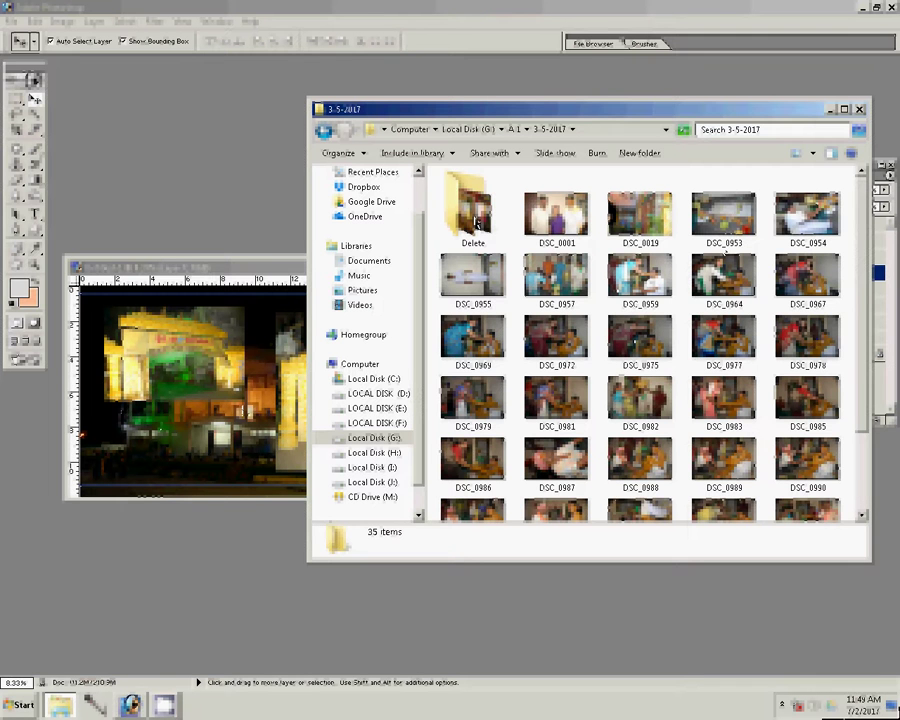
{"action": "left_click", "coordinate": [648, 215]}
{"action": "key", "text": "ctrl+n"}
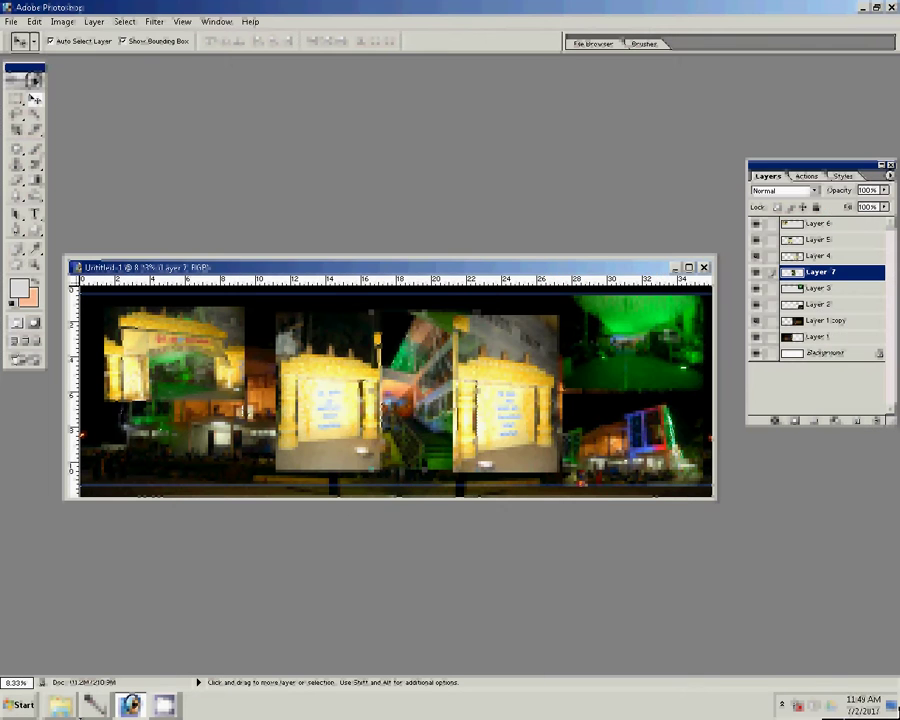
Resize DSC_0019 to 8 inches wide (2400×1607 px) and add it as Layer 8, lower left.
{"action": "key", "text": "alt+Tab"}
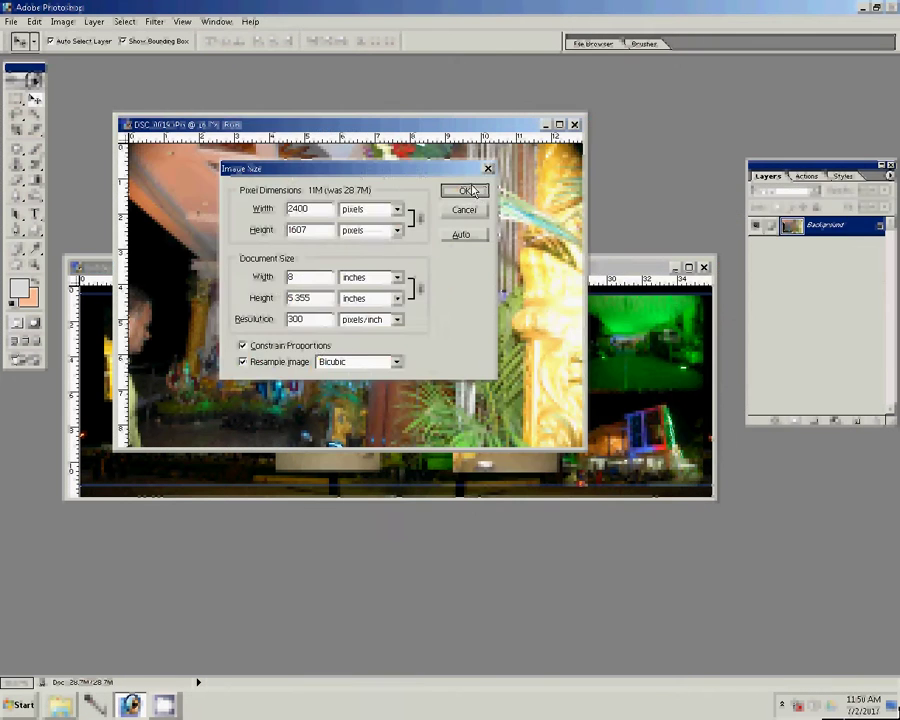
{"action": "left_click", "coordinate": [470, 191]}
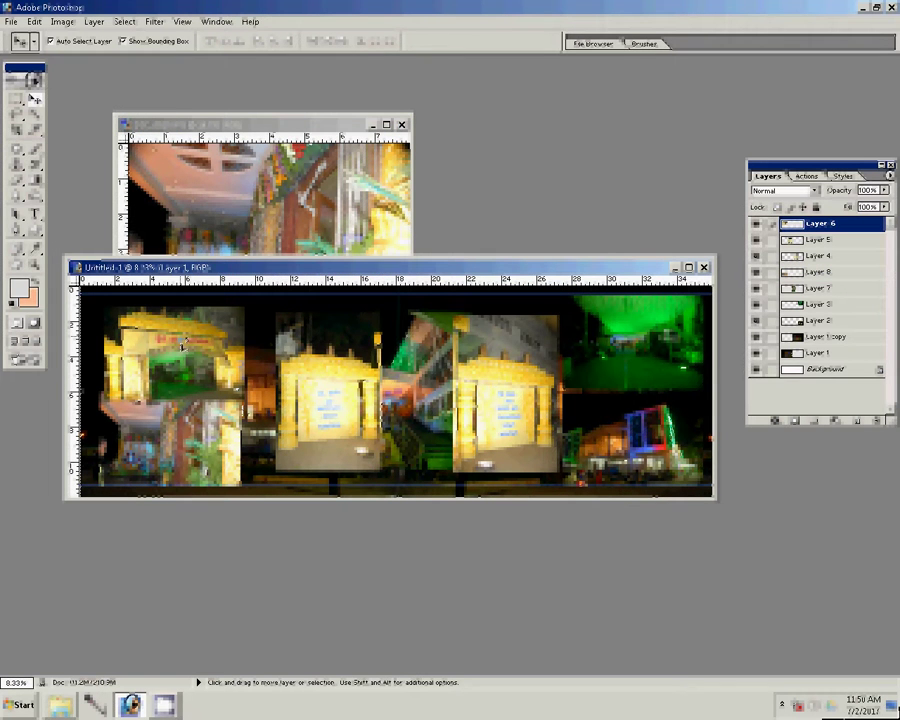
Nudge the arch photo (Layer 6) slightly upward in the collage's top-left.
{"action": "mouse_move", "coordinate": [183, 343]}
{"action": "left_mouse_down"}
{"action": "mouse_move", "coordinate": [185, 330]}
{"action": "mouse_move", "coordinate": [203, 329]}
{"action": "left_mouse_up"}
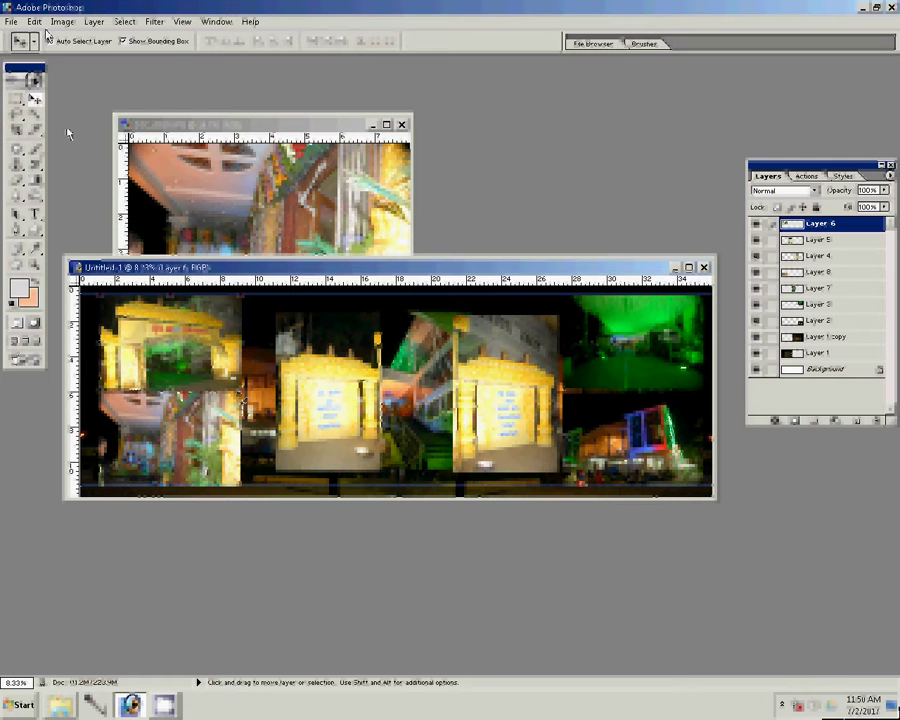
{"action": "left_click", "coordinate": [10, 21]}
Save the layered collage as a Photoshop PSD named '188'.
{"action": "left_click", "coordinate": [28, 136]}
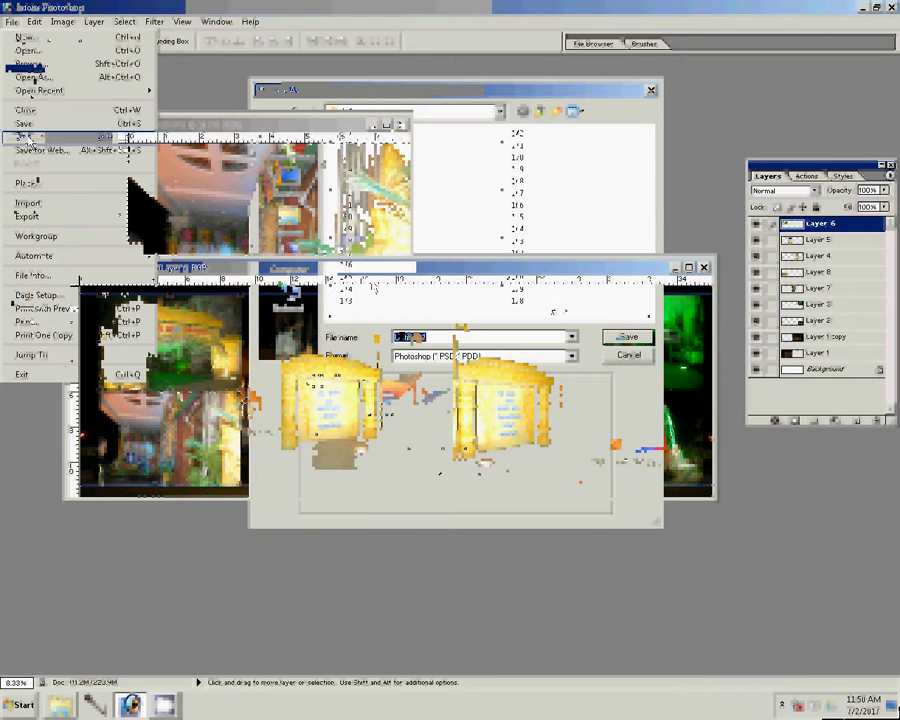
{"action": "type", "text": "18"}
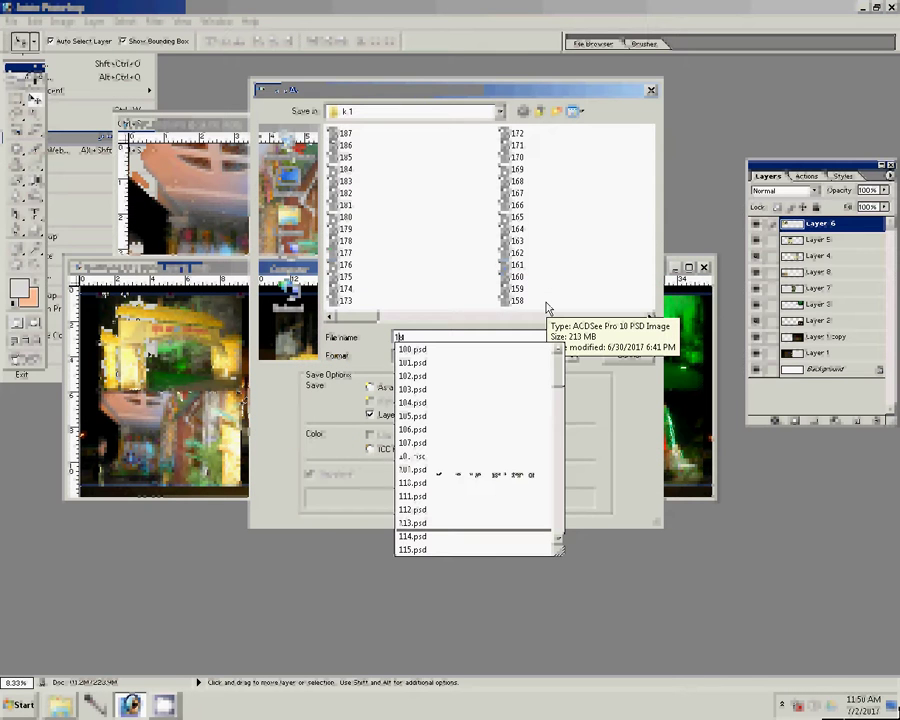
{"action": "type", "text": "8"}
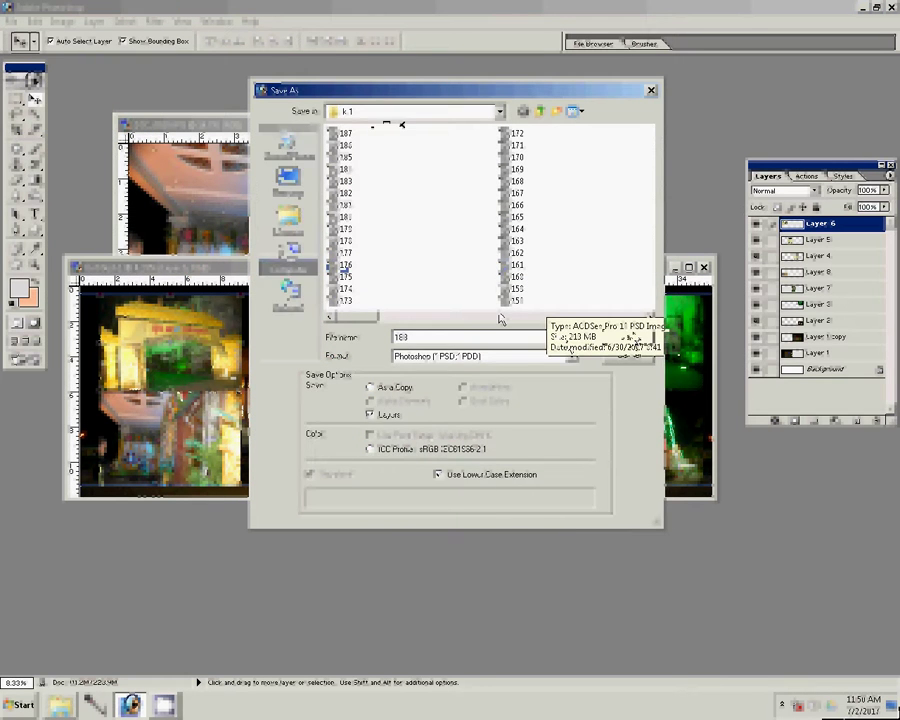
{"action": "key", "text": "Return"}
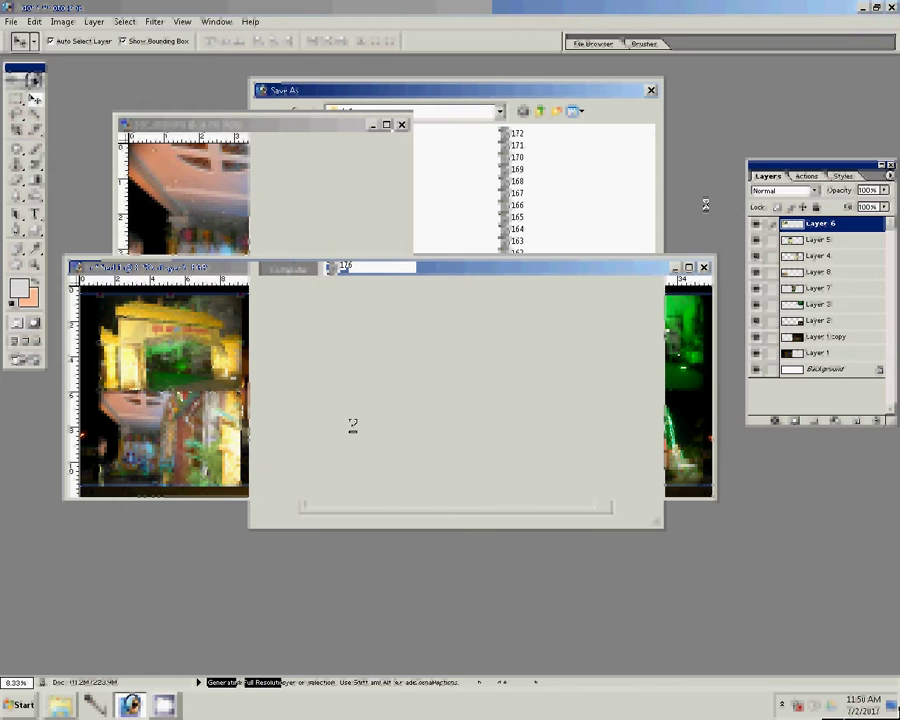